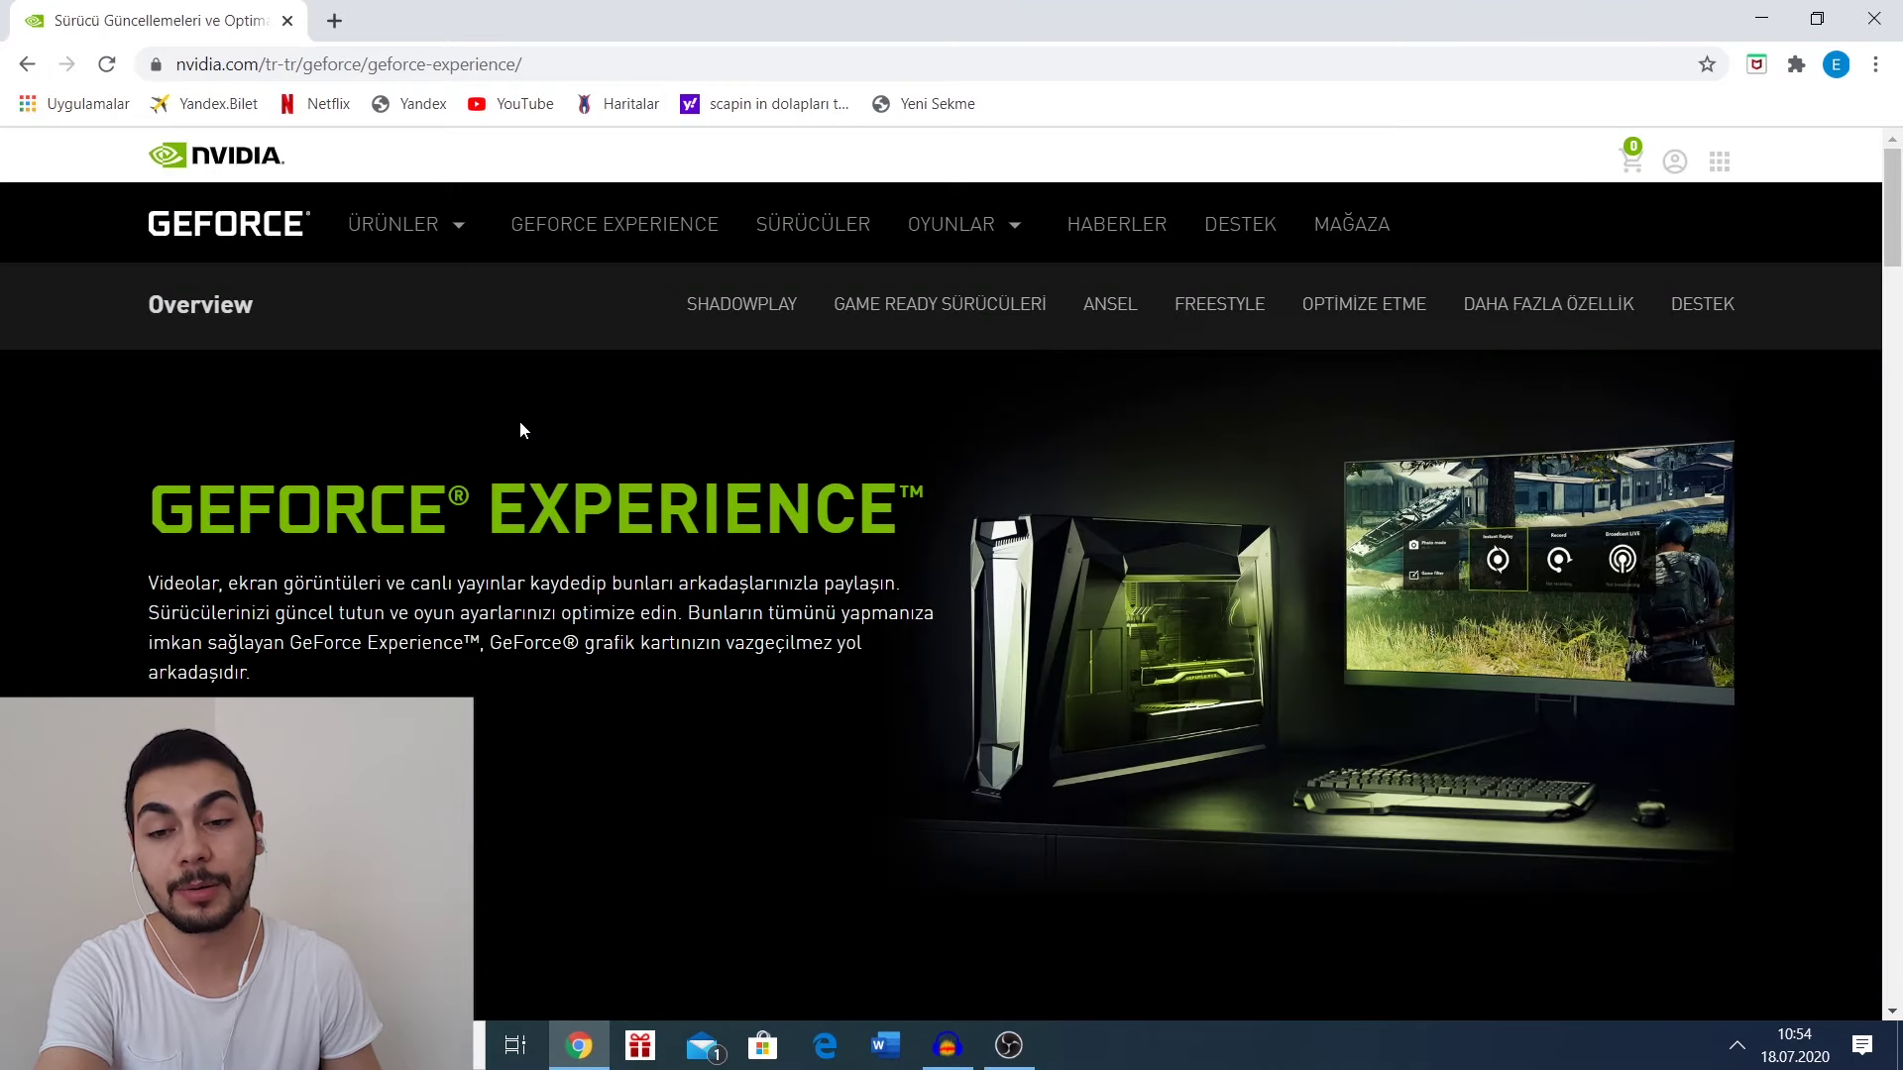
pyautogui.scroll(-1, 536, 531)
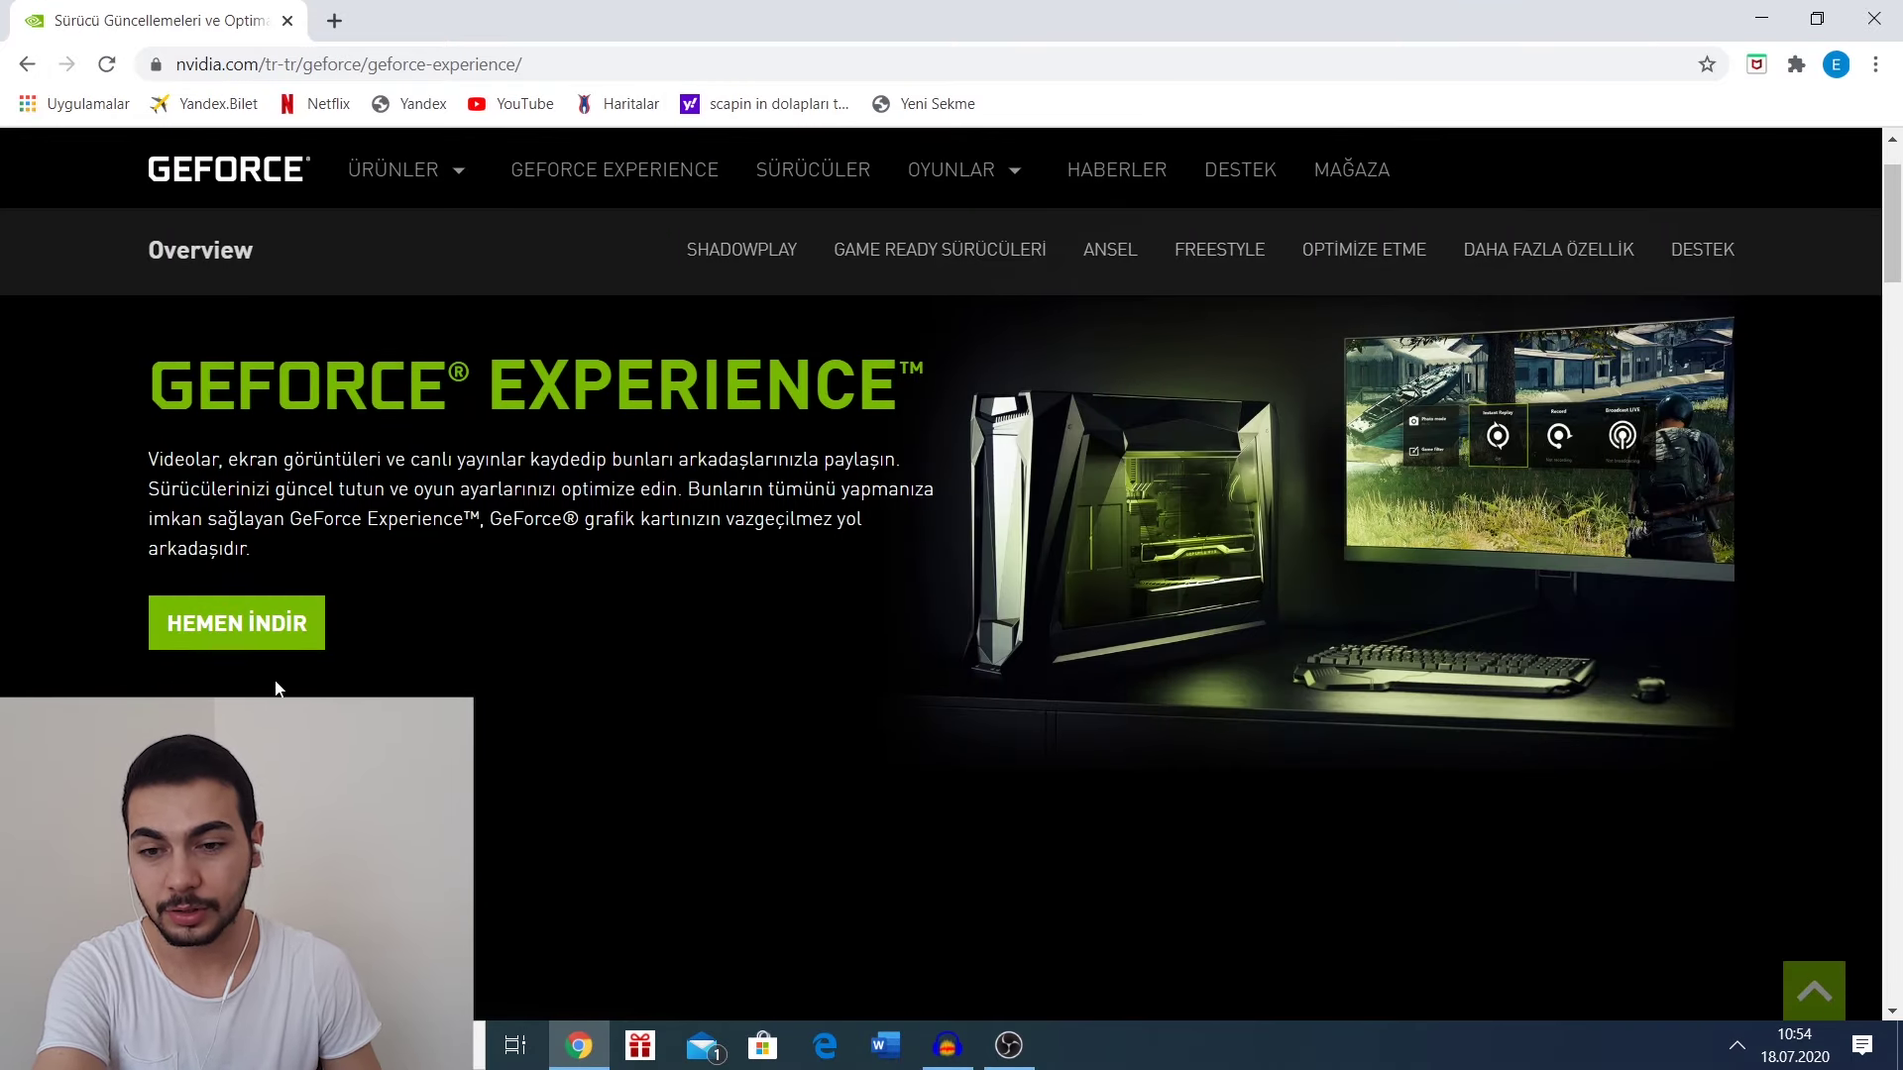
pyautogui.scroll(1, 217, 382)
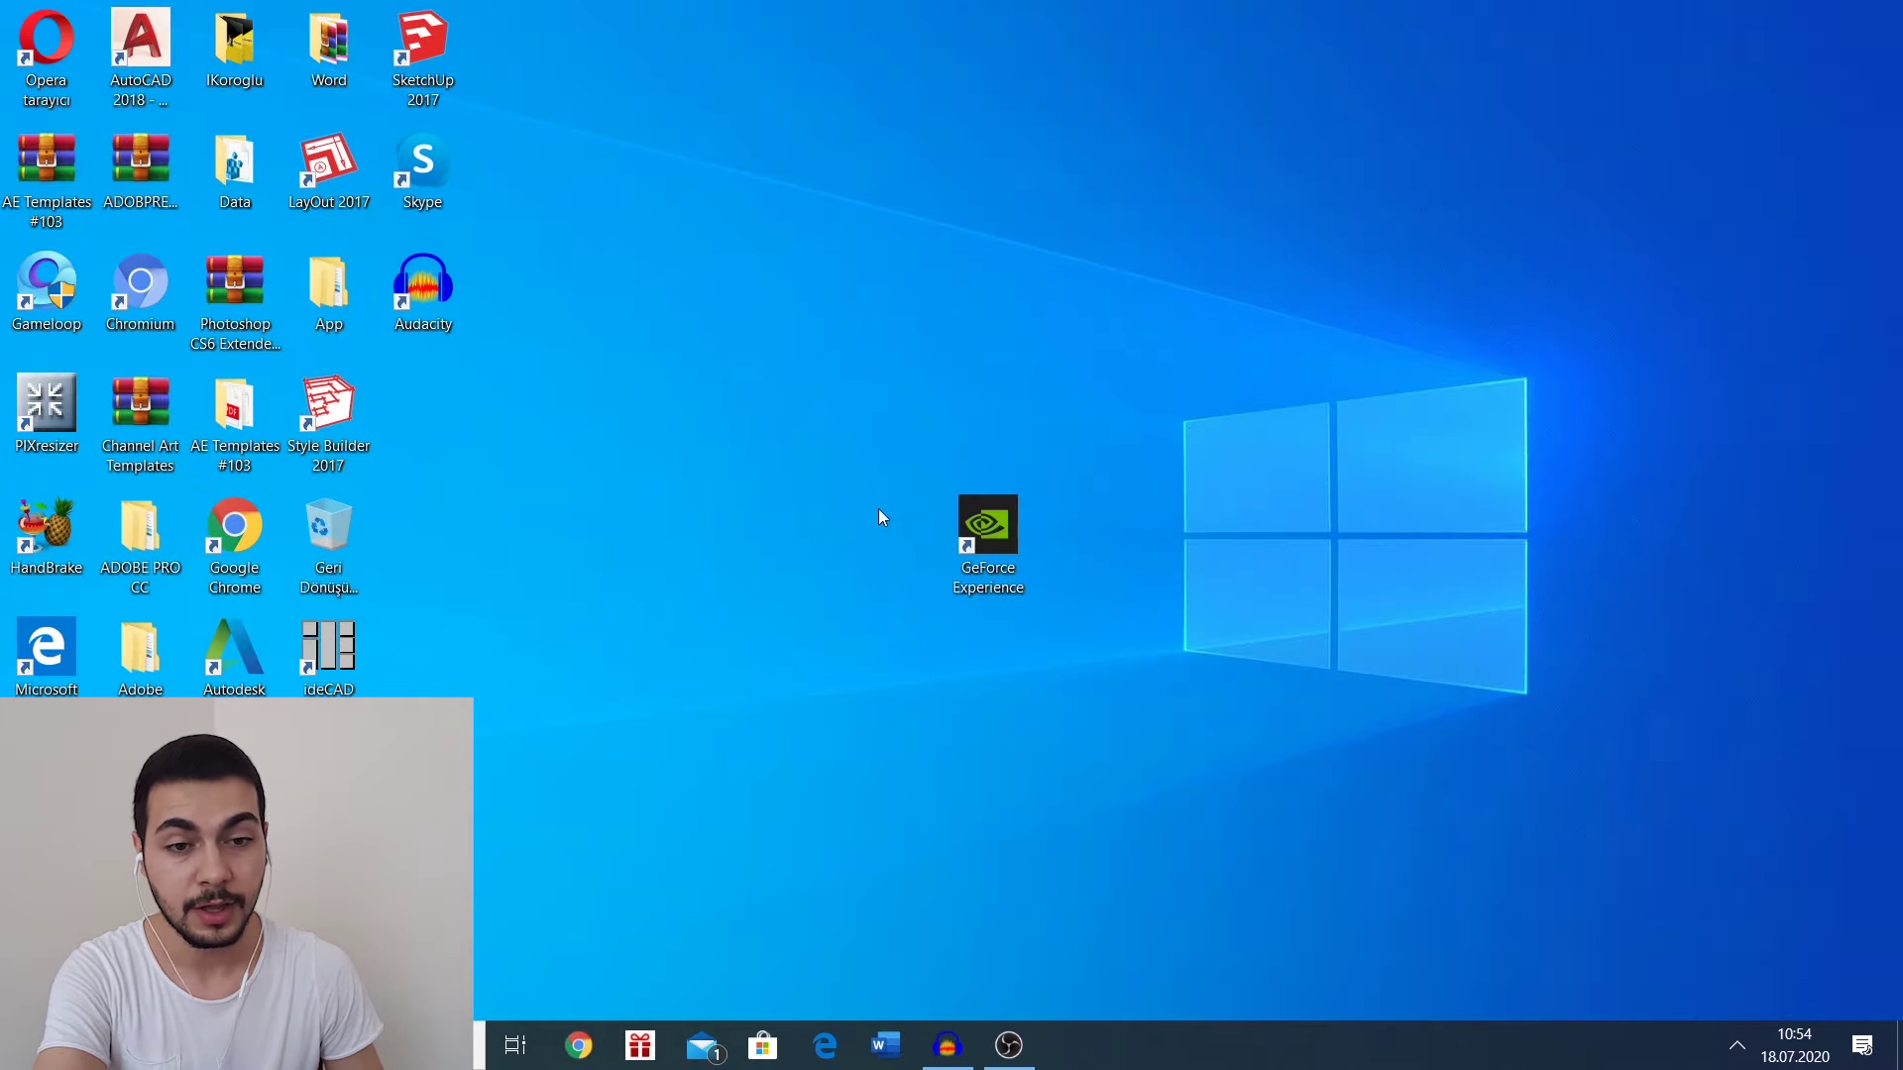
# Step: Launch GeForce Experience from the desktop, and view its available drivers before returning to the home page
pyautogui.moveTo(808, 416); pyautogui.dragTo(1203, 638)
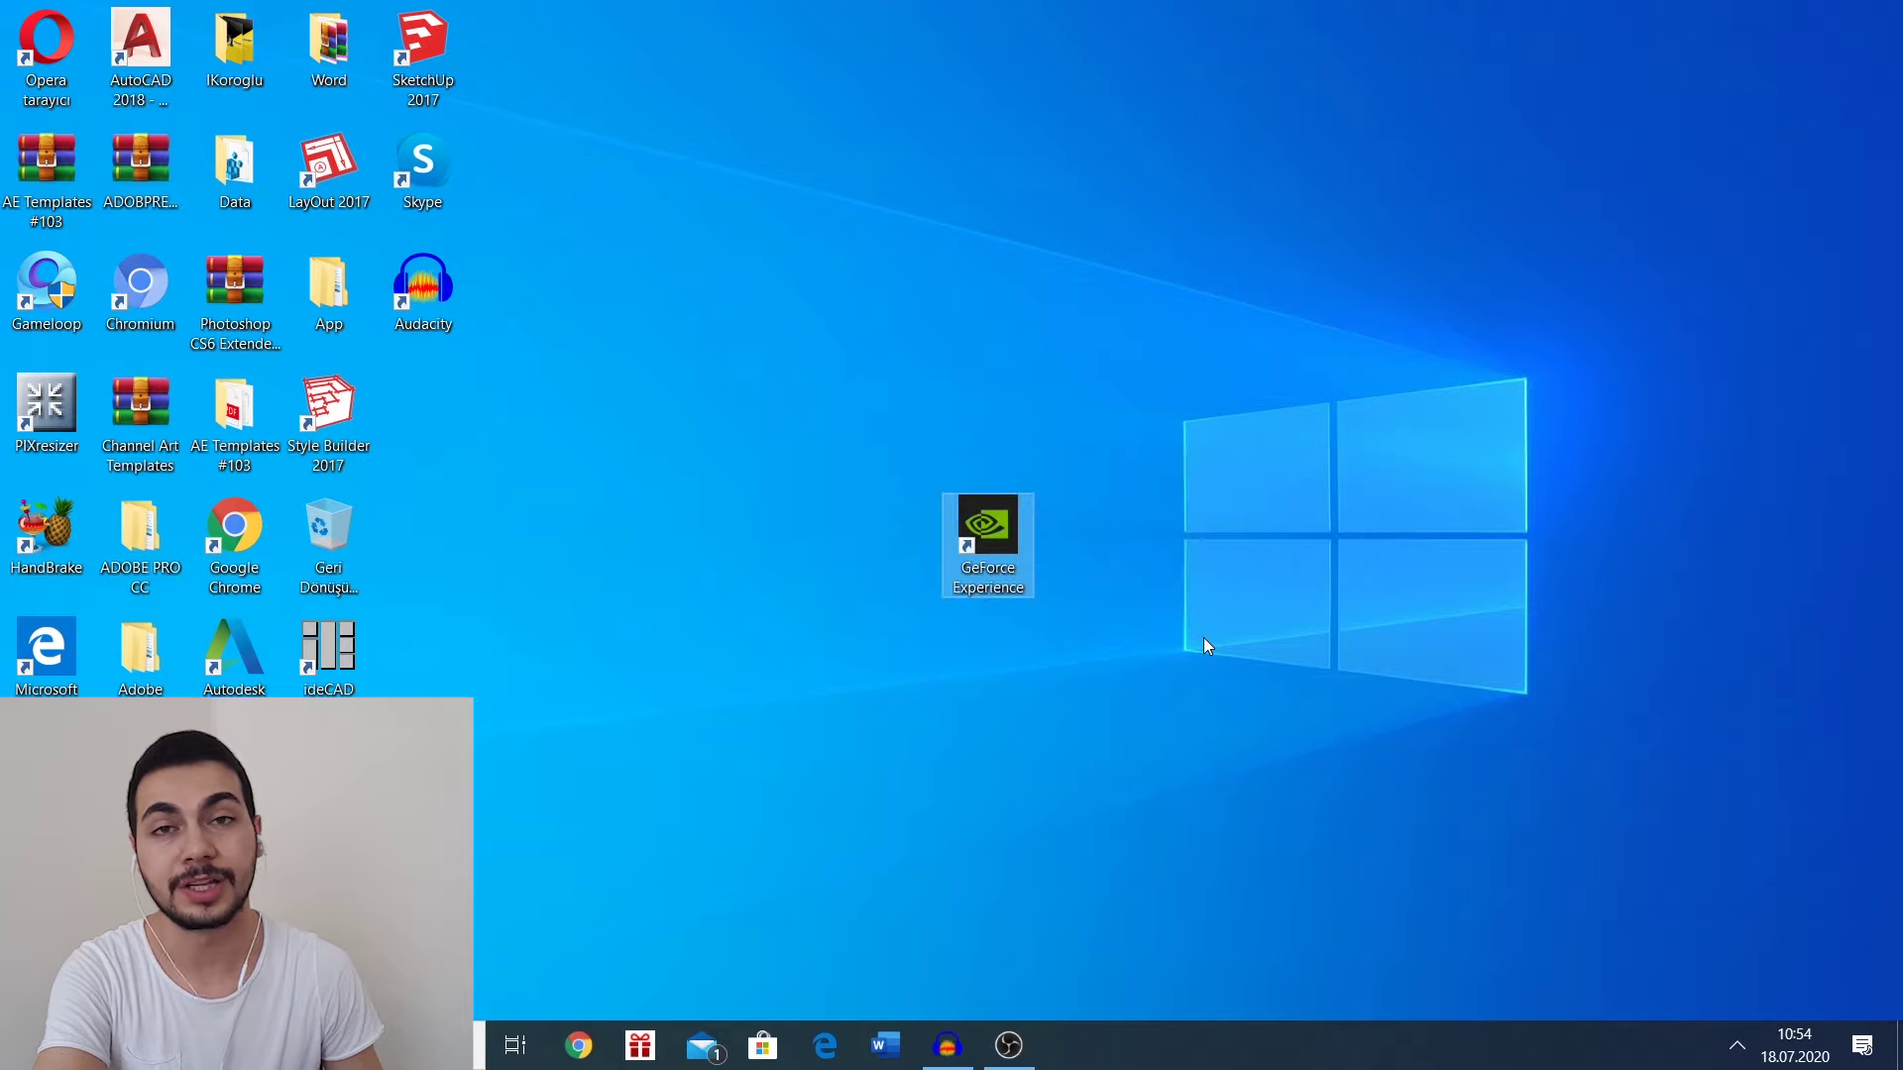
pyautogui.doubleClick(989, 564)
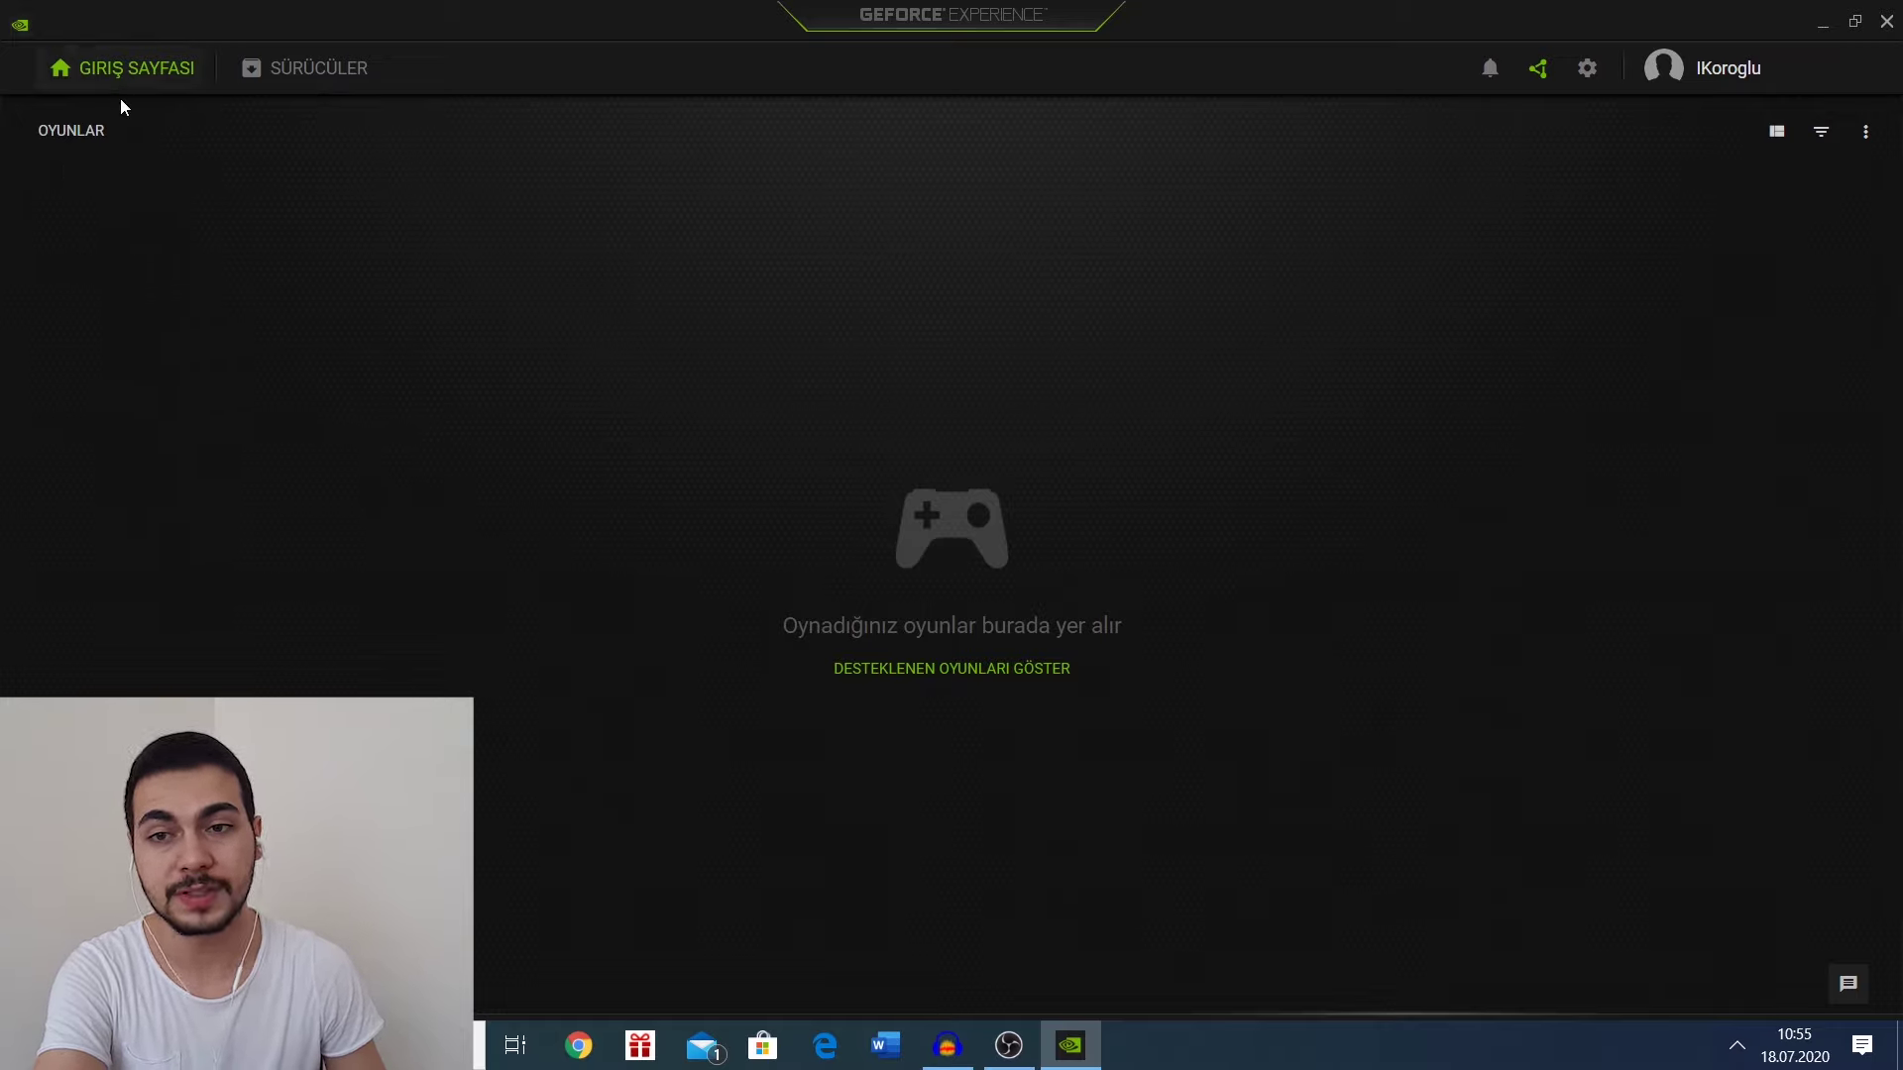
pyautogui.click(299, 82)
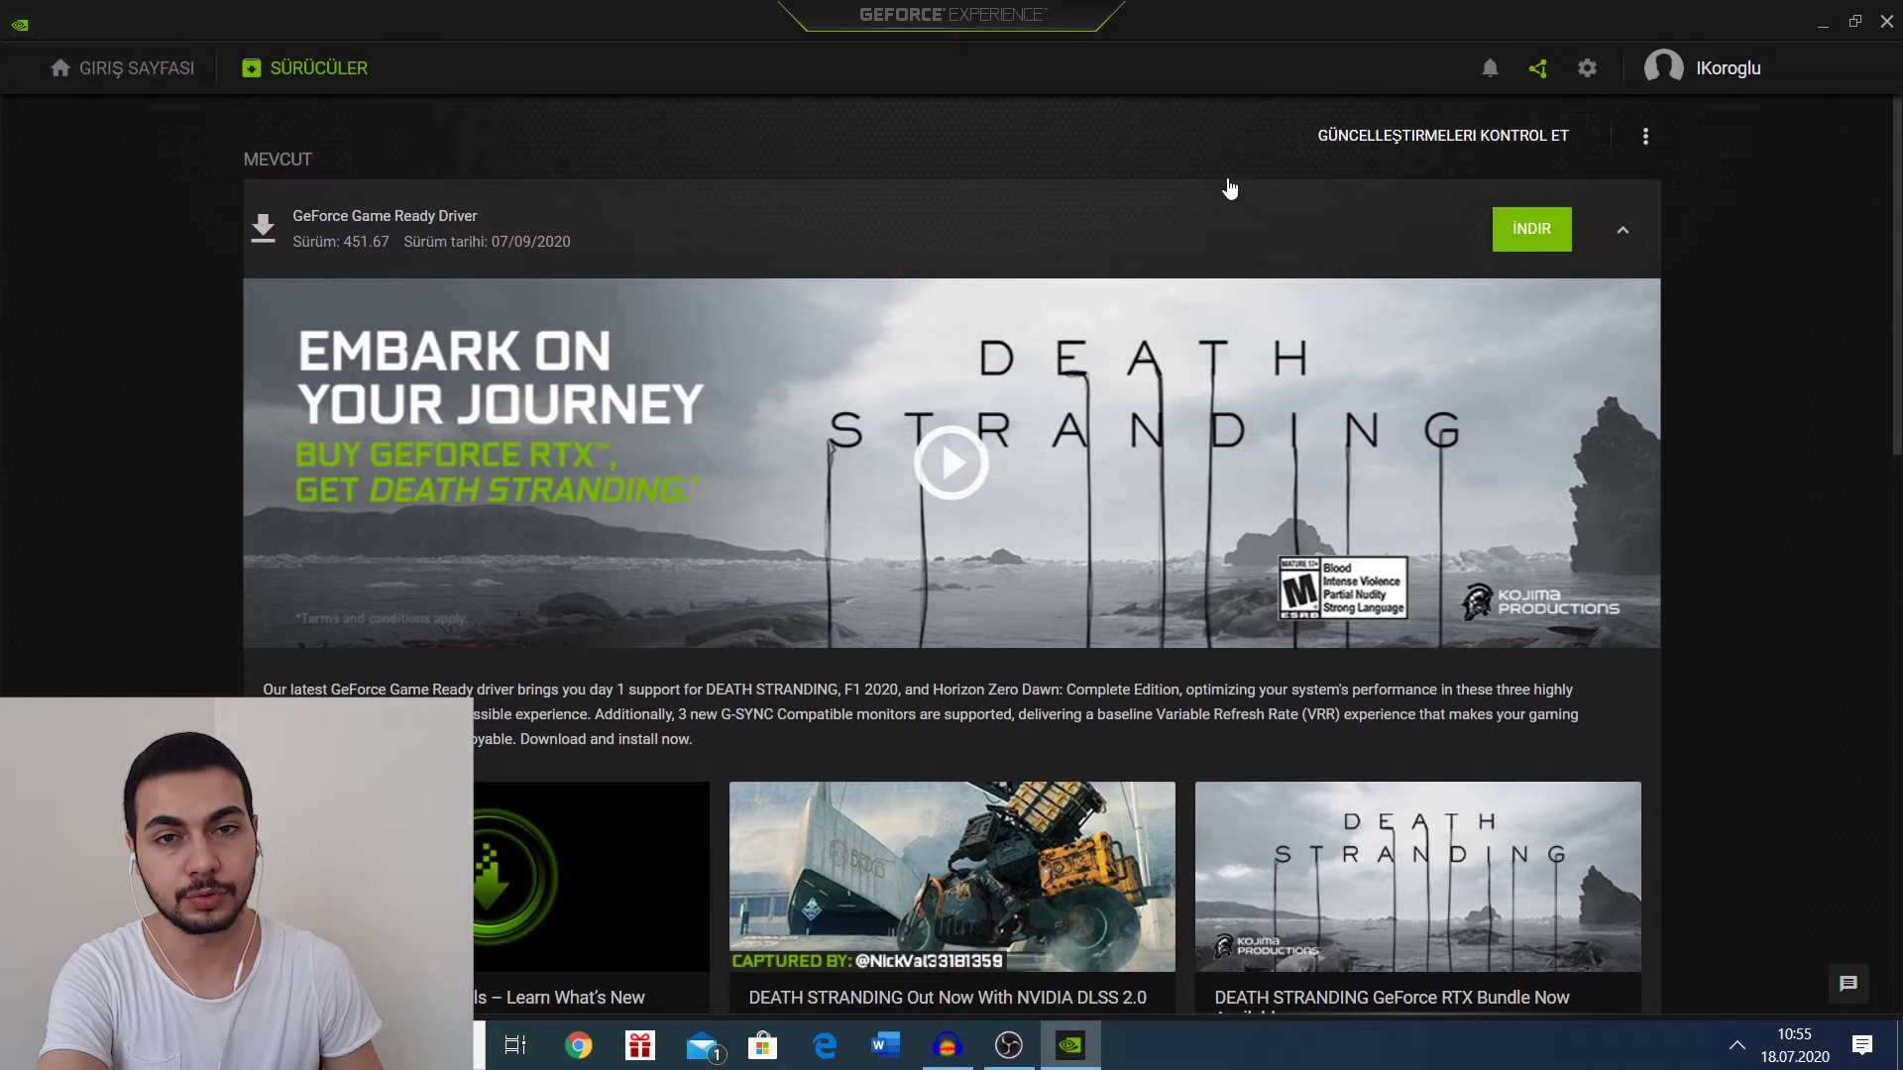
pyautogui.click(143, 70)
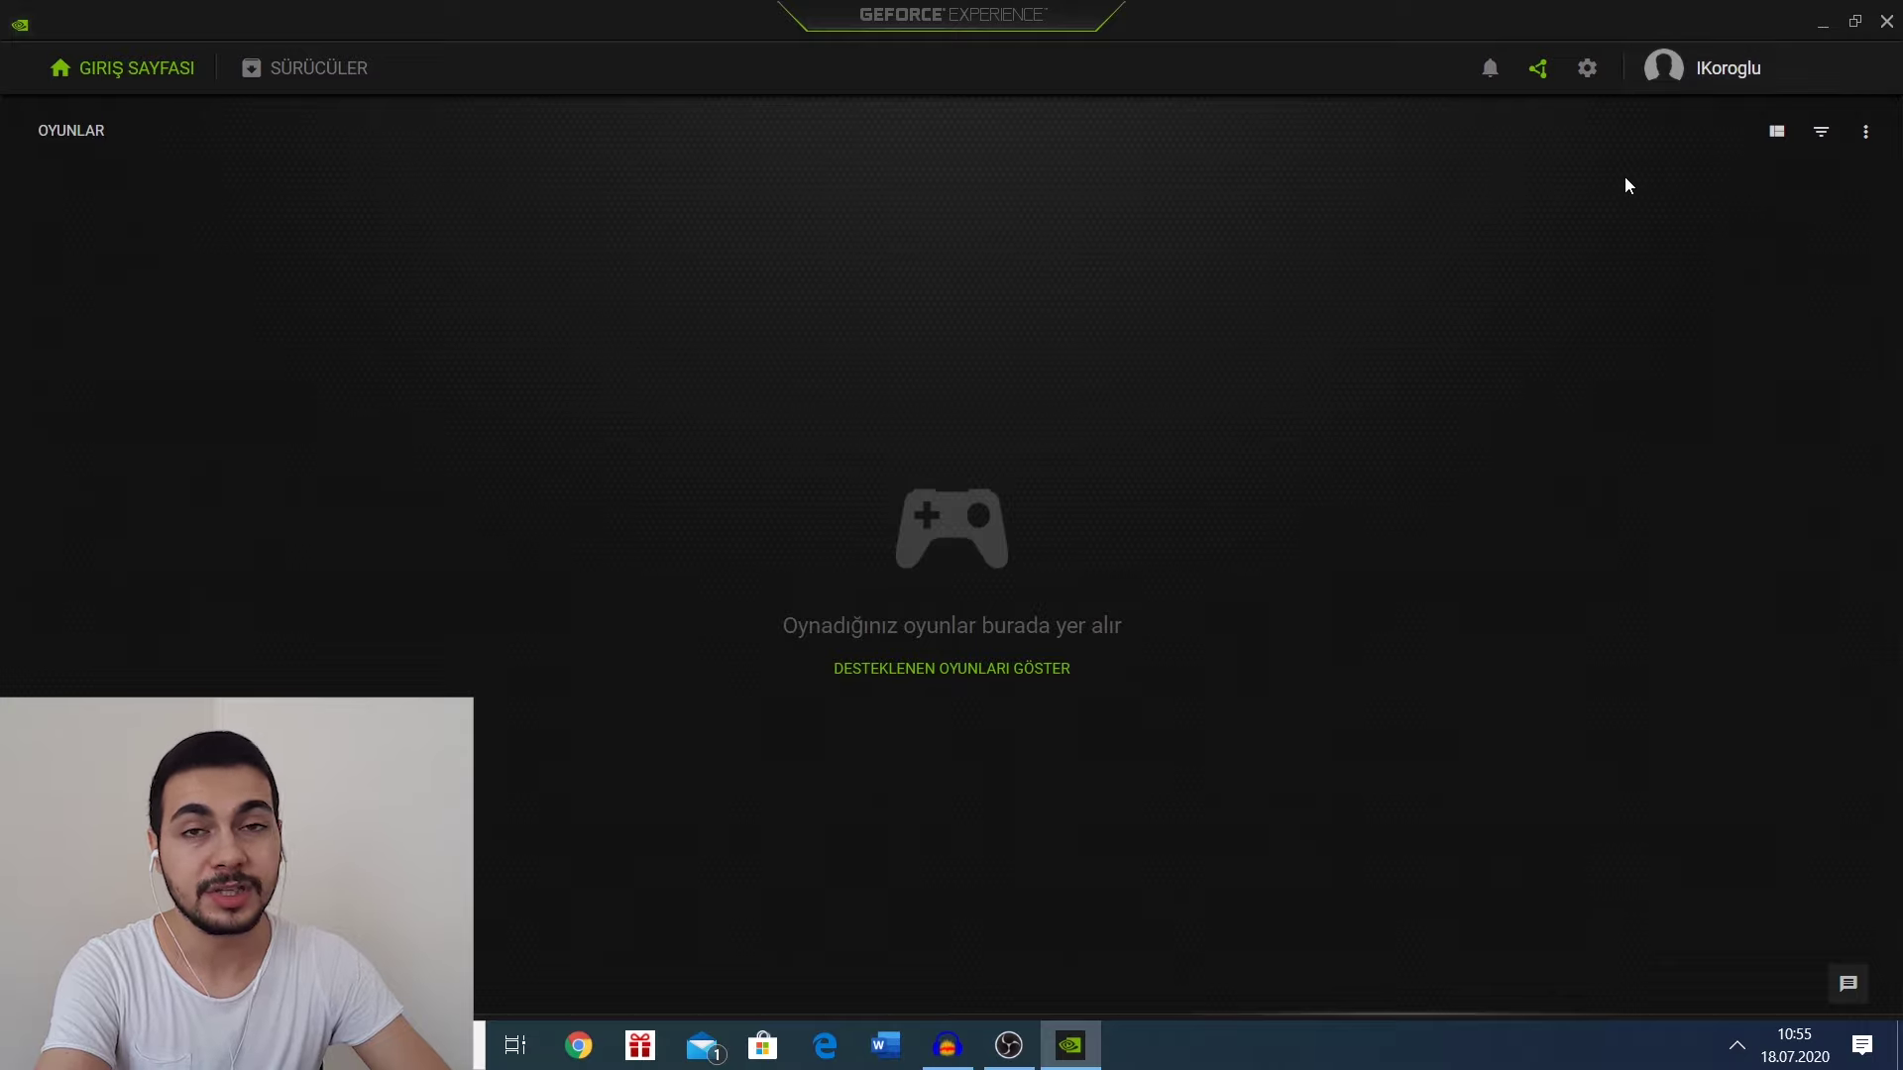
# Step: Open the general settings and examine the system information, the features list and the in-game overlay section
pyautogui.click(1587, 71)
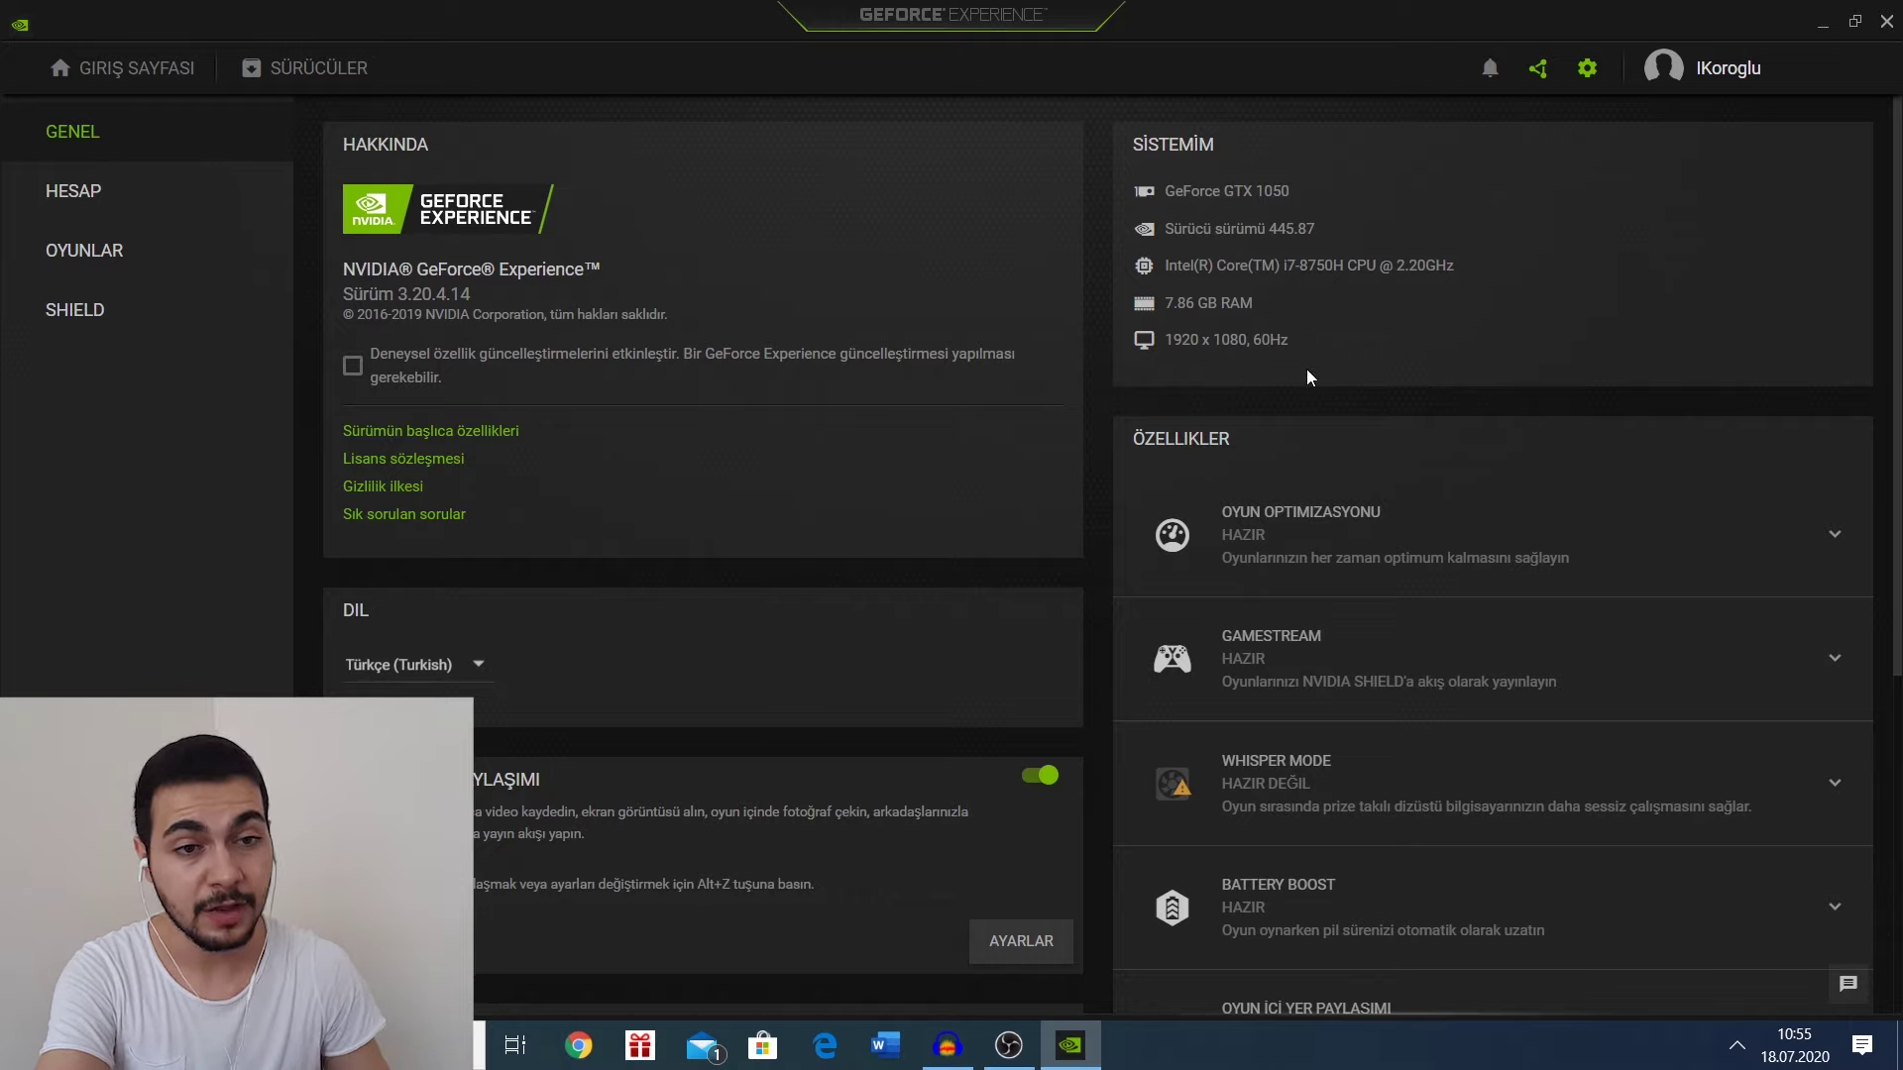
pyautogui.scroll(-1, 1201, 342)
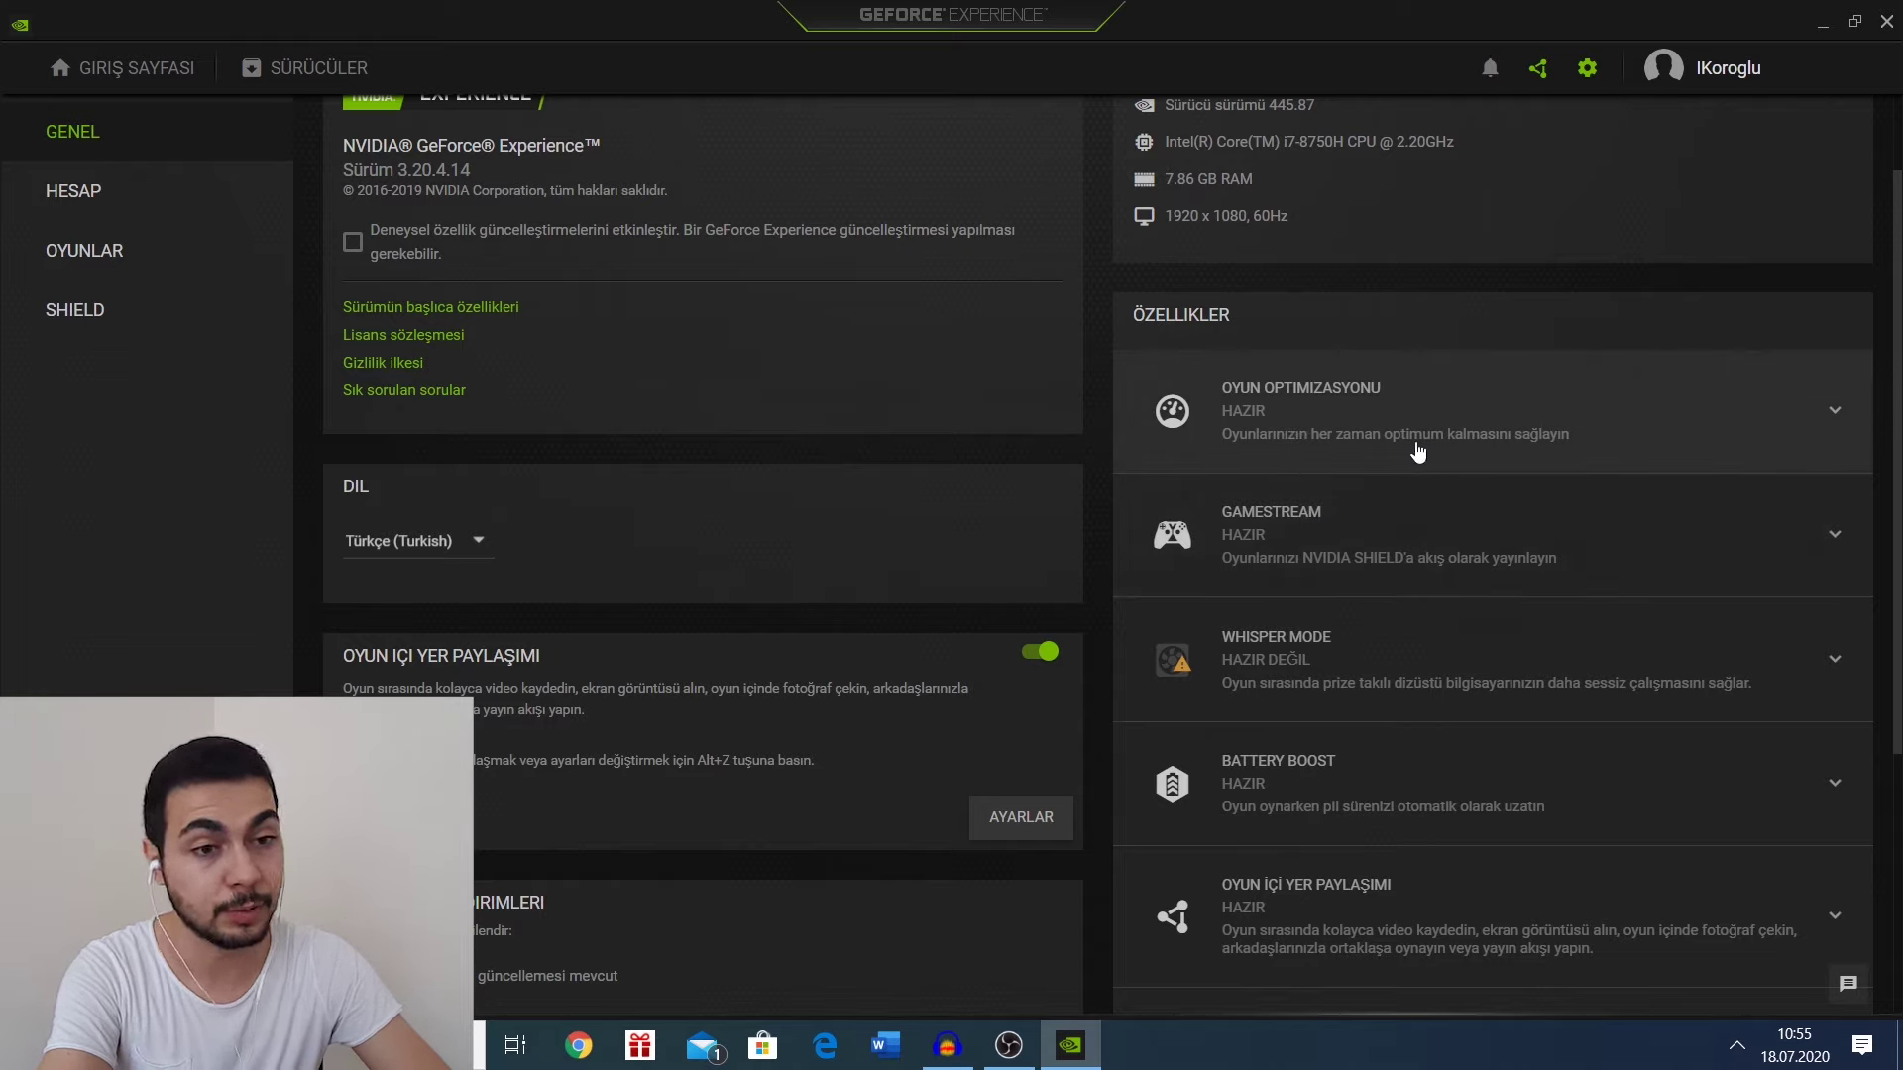
pyautogui.scroll(-1, 1386, 503)
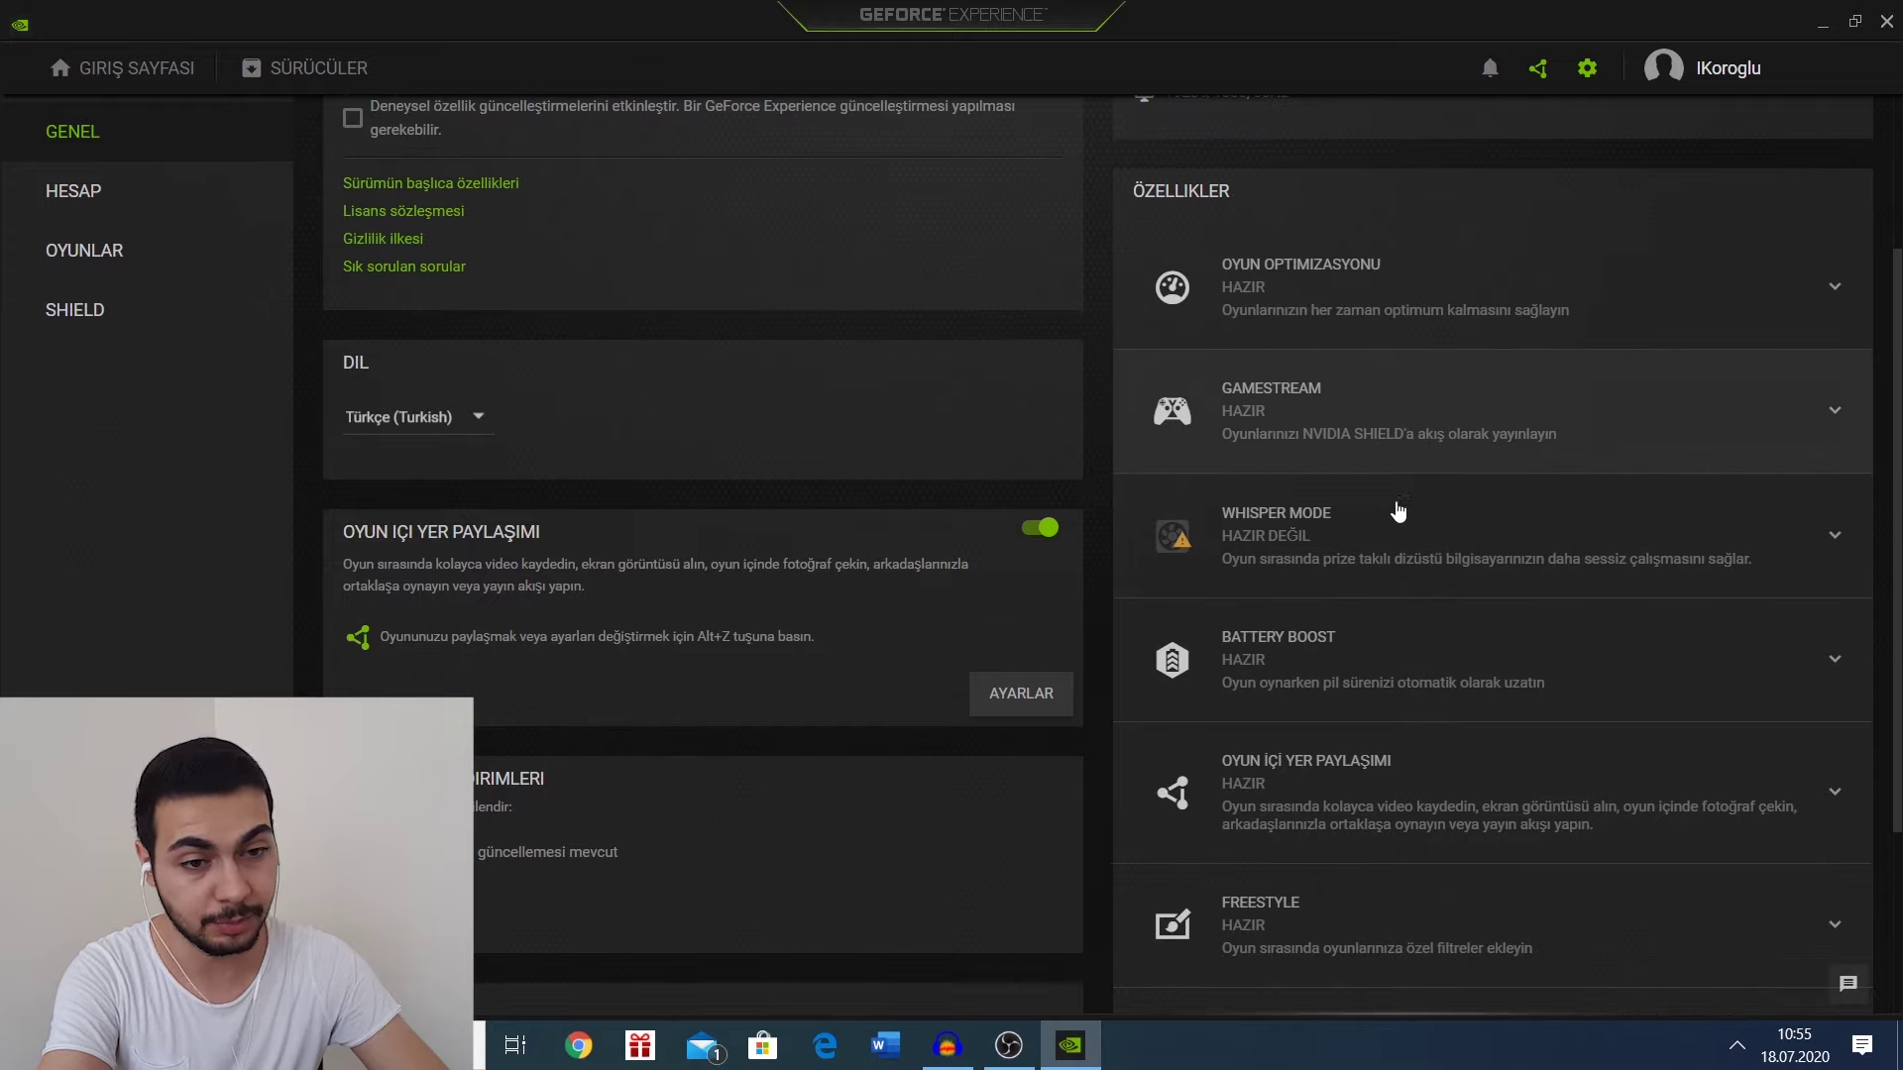
pyautogui.scroll(-1, 1351, 548)
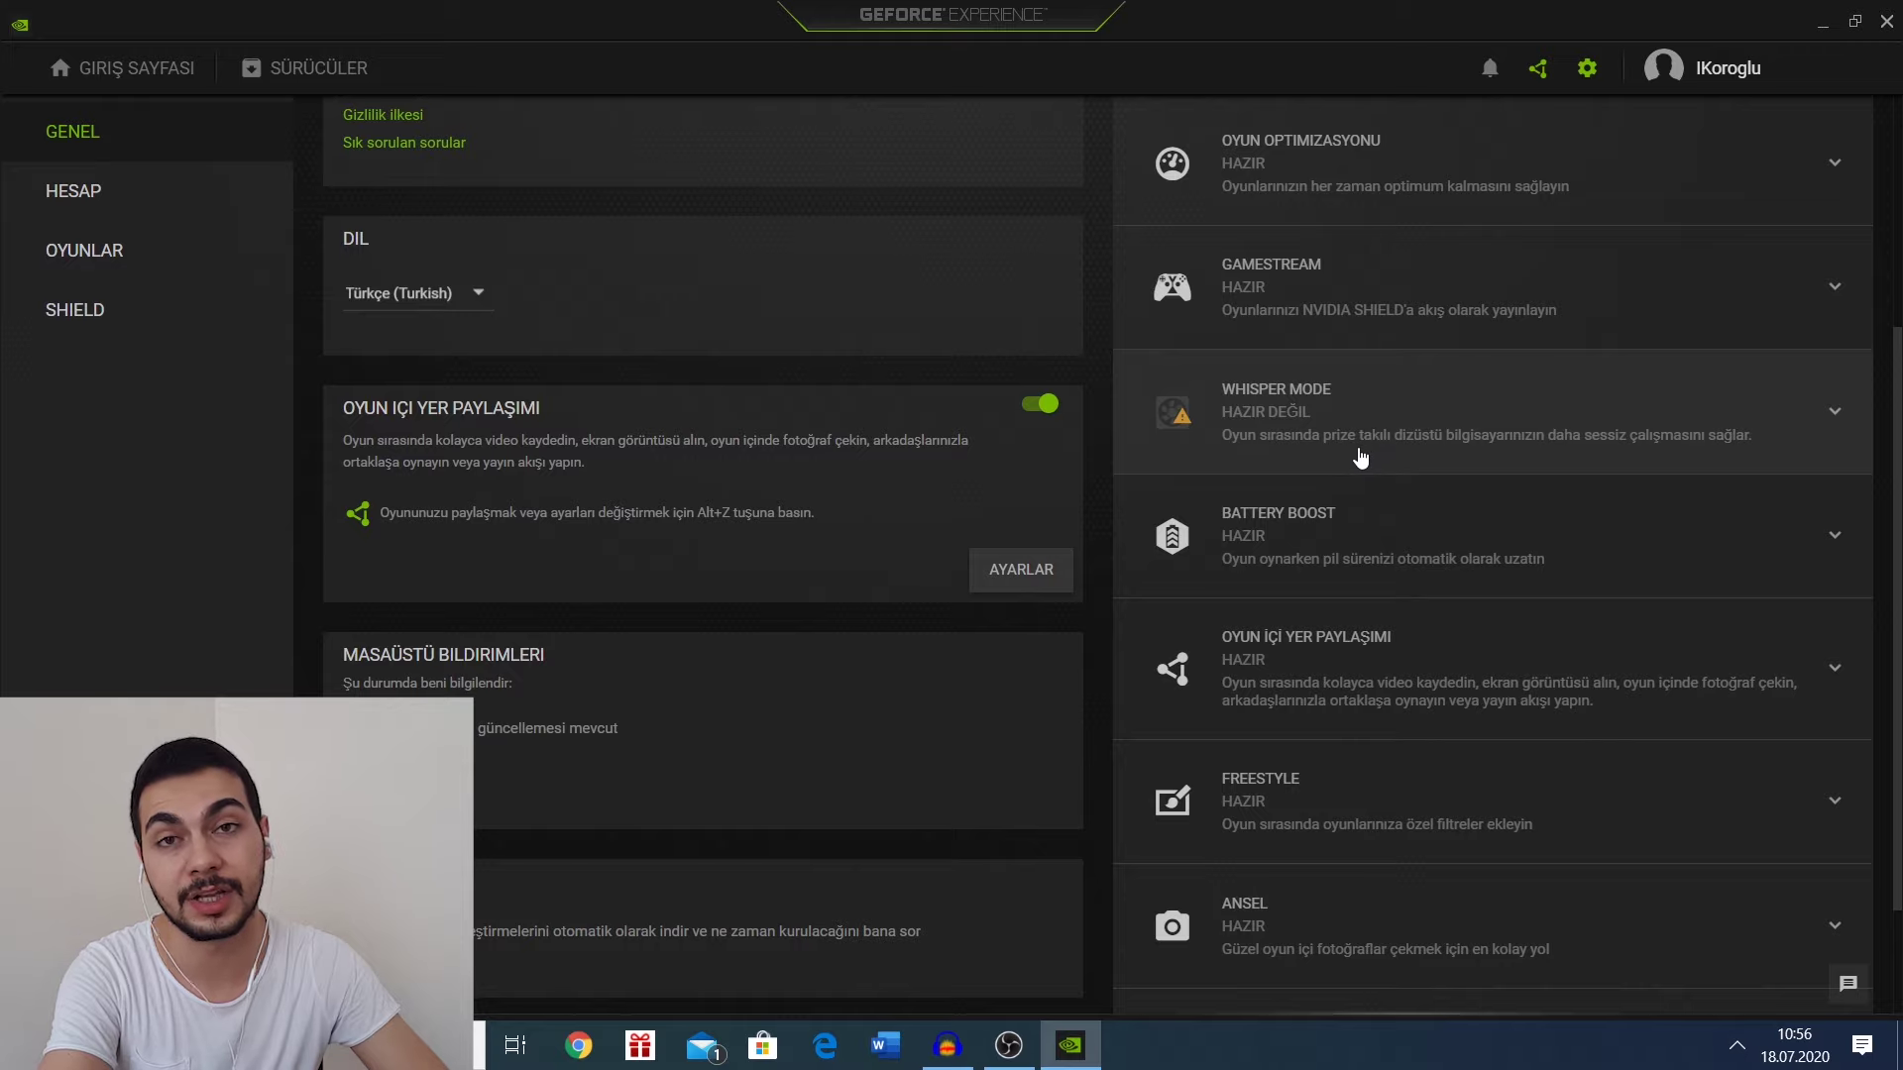
pyautogui.scroll(-1, 1363, 528)
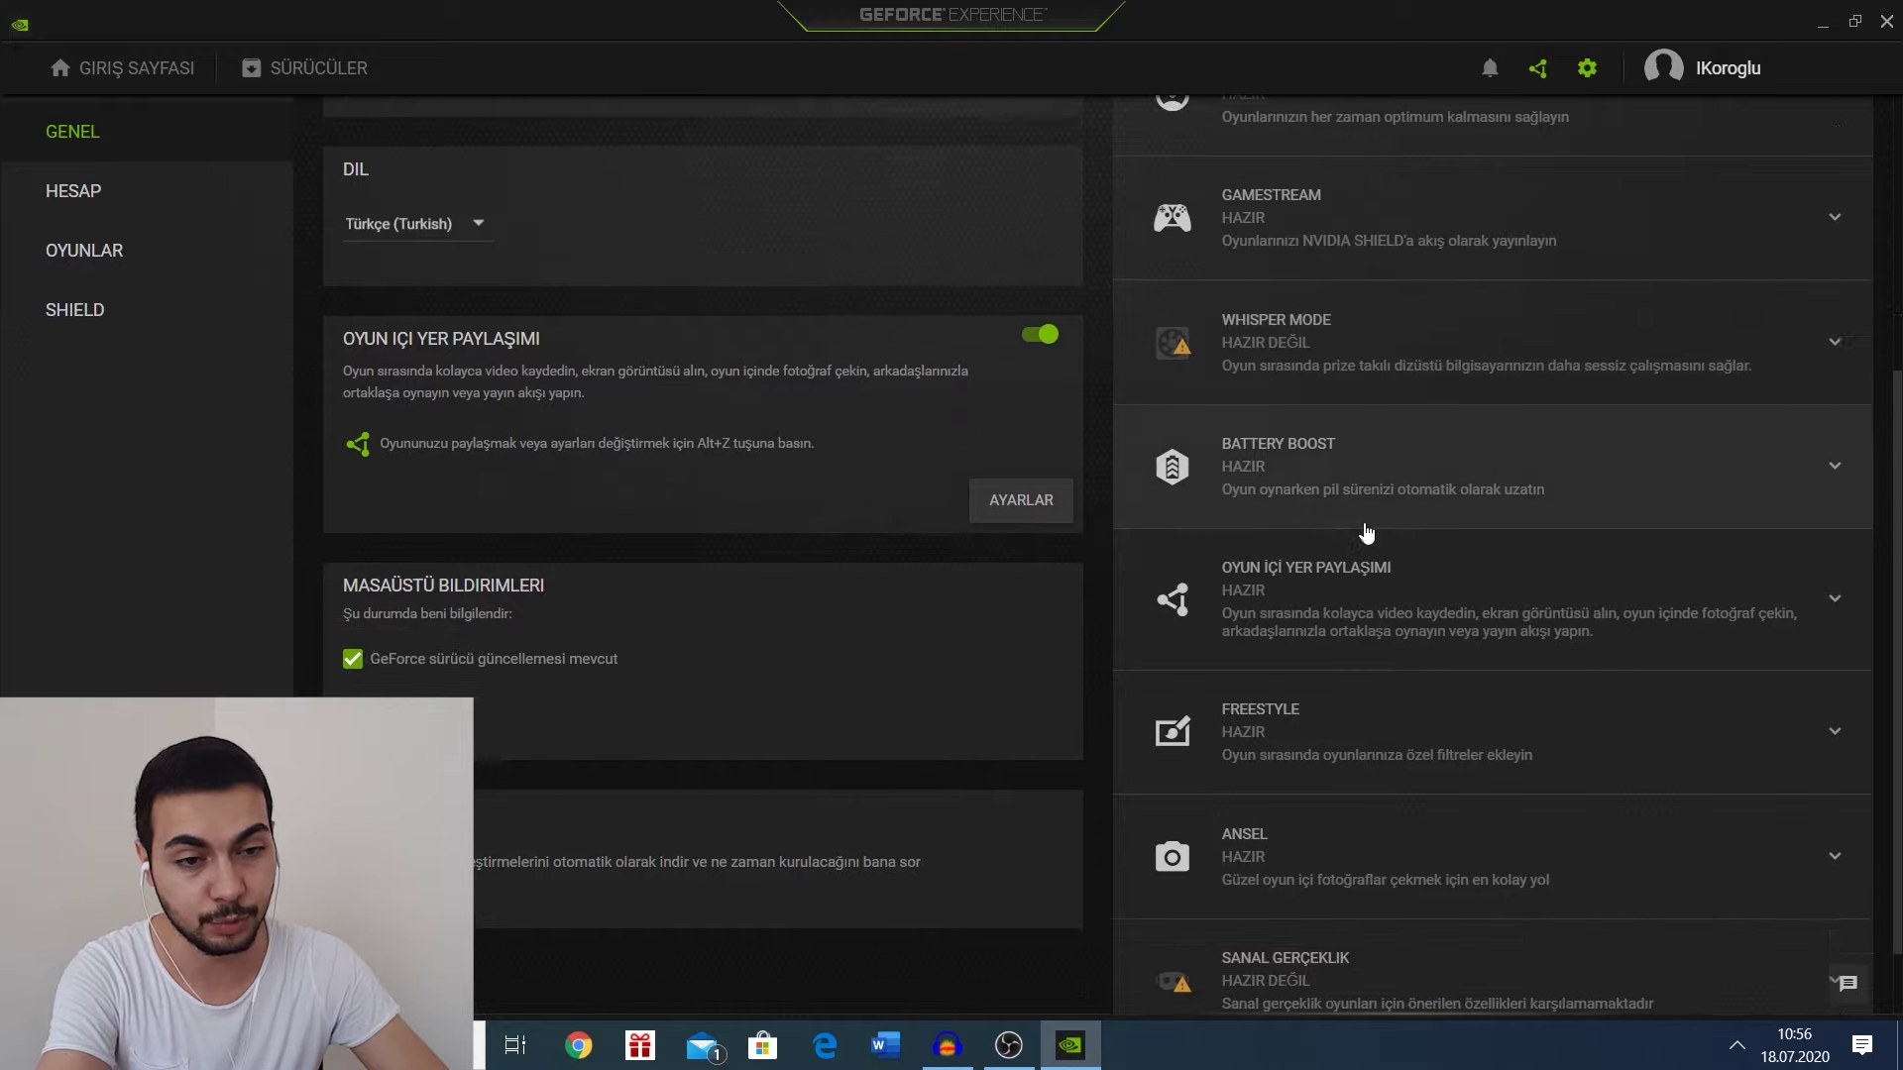
pyautogui.scroll(-1, 1365, 533)
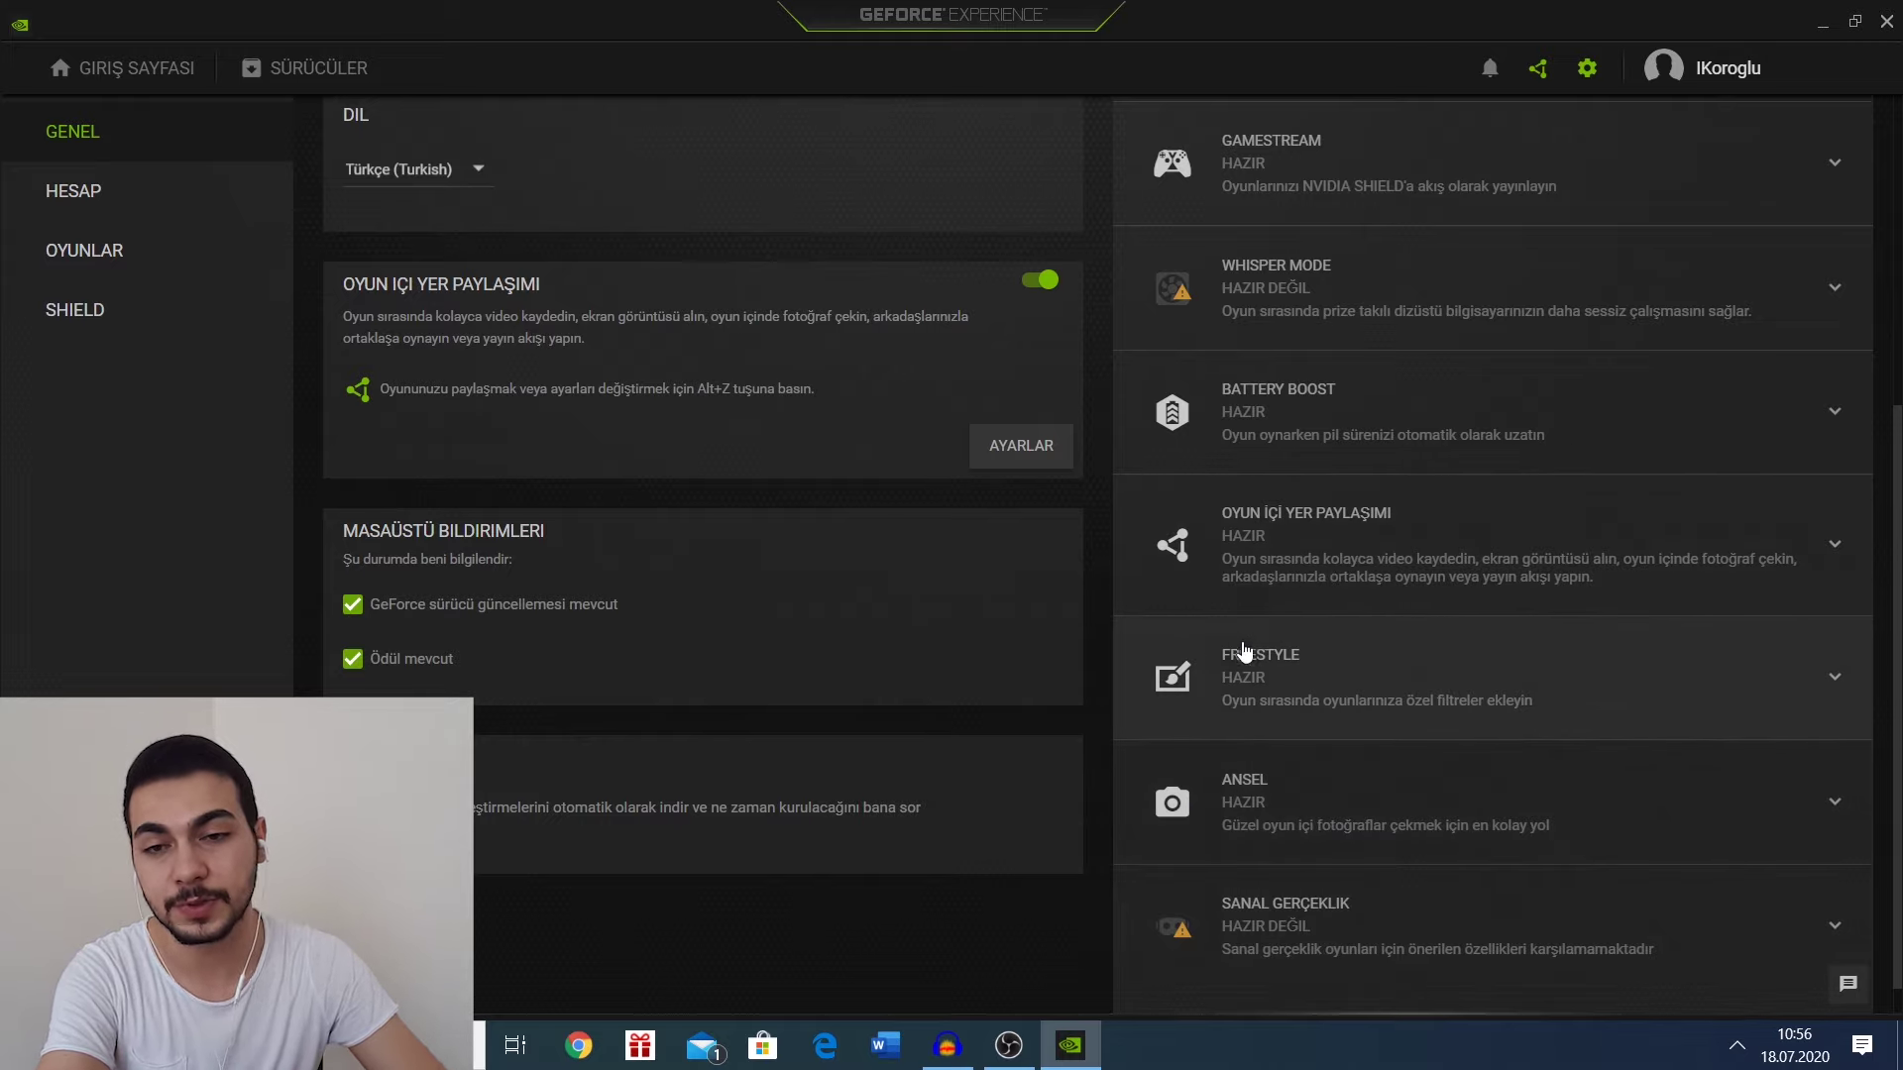
pyautogui.scroll(1, 1128, 588)
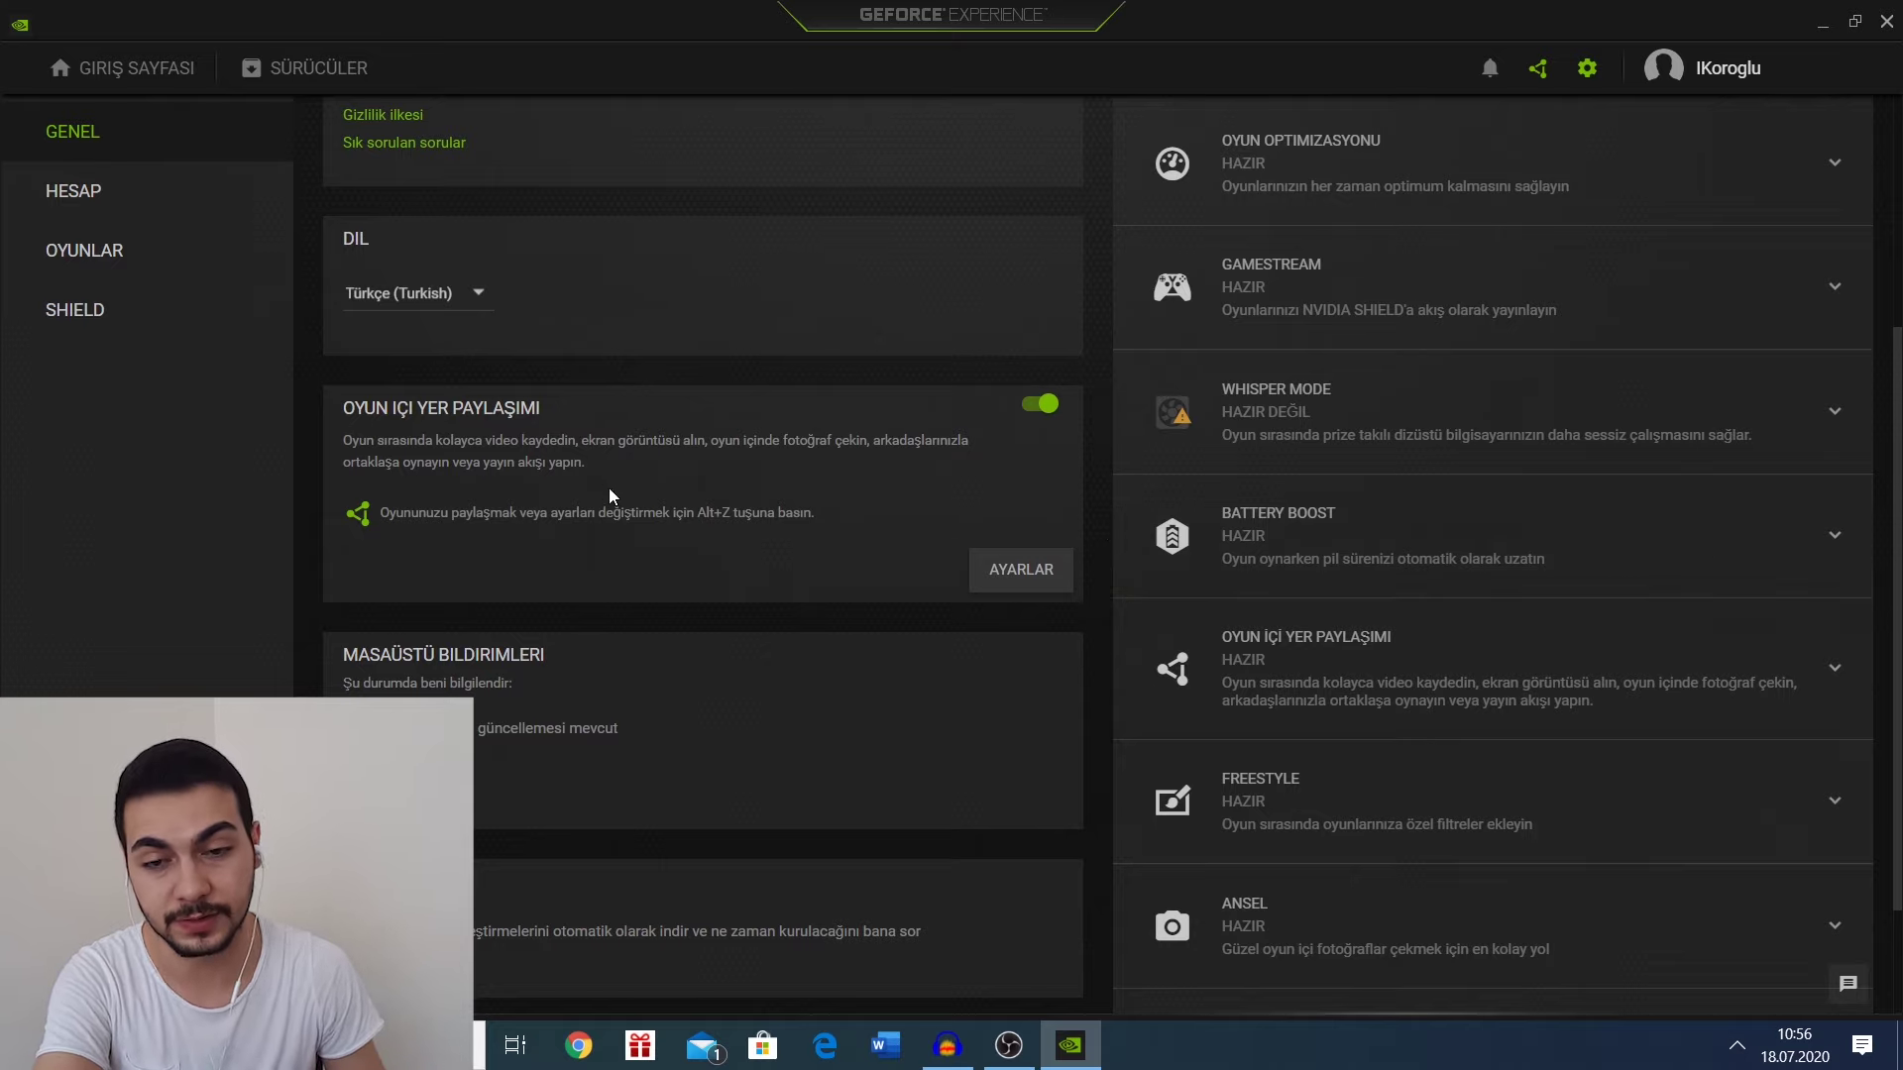
# Step: Turn the in-game overlay (Oyun içi yer paylaşımı) off and back on
pyautogui.click(1048, 406)
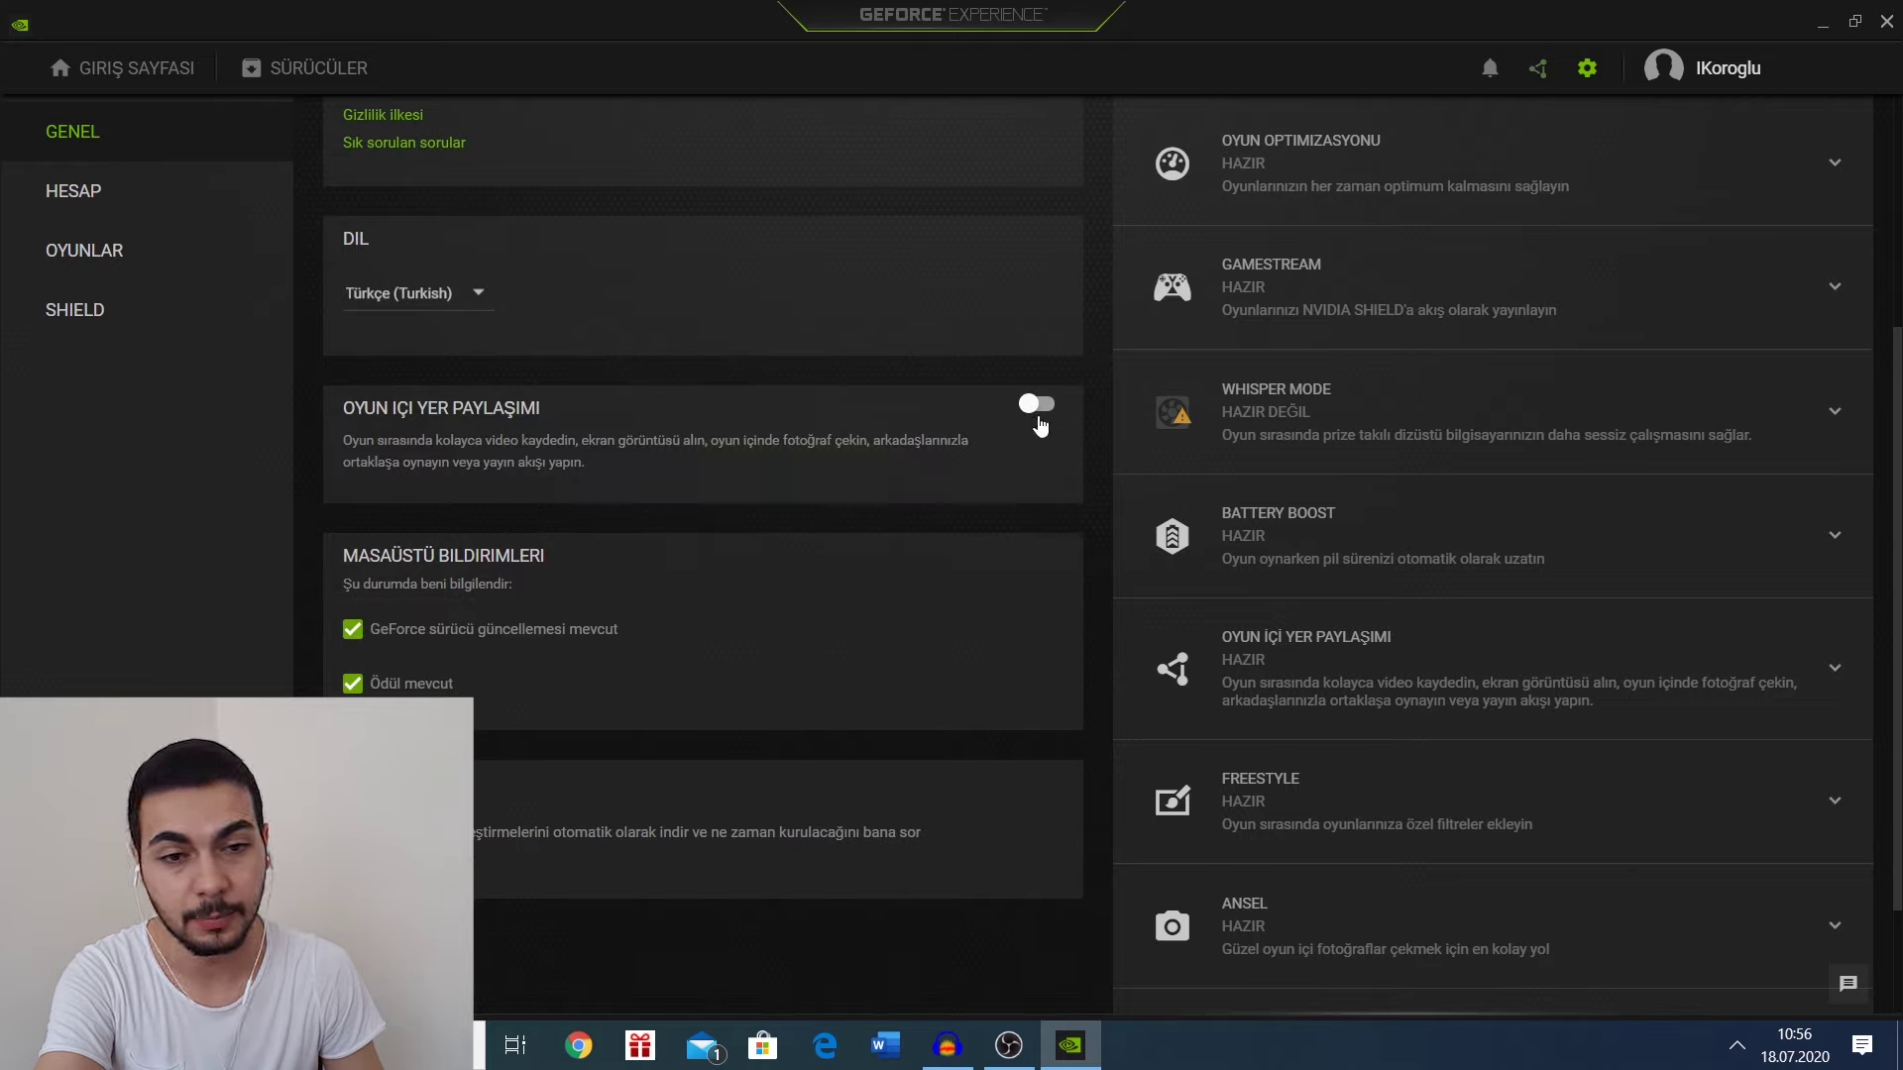
pyautogui.click(1035, 404)
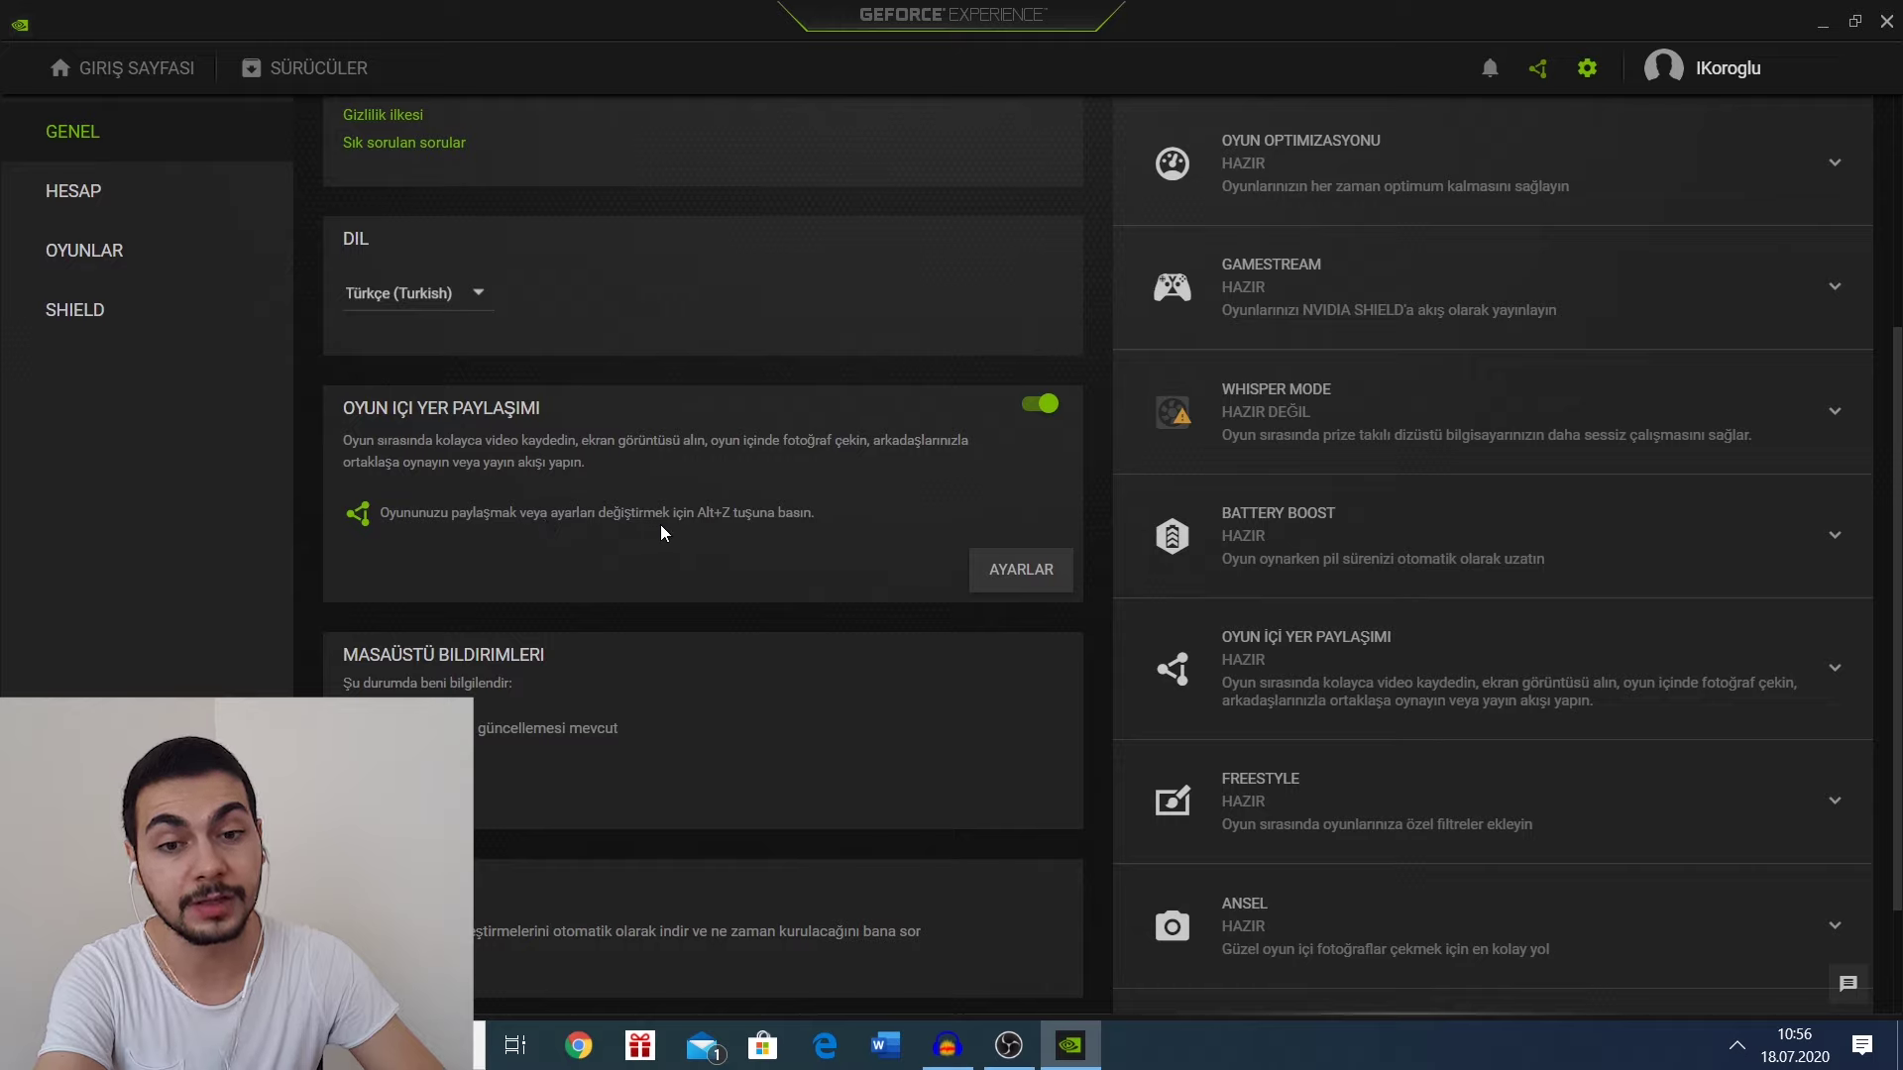
# Step: Review the in-game overlay's account connections (Bağlan) and open its HUD layout (HUD düzeni) settings
pyautogui.click(1020, 579)
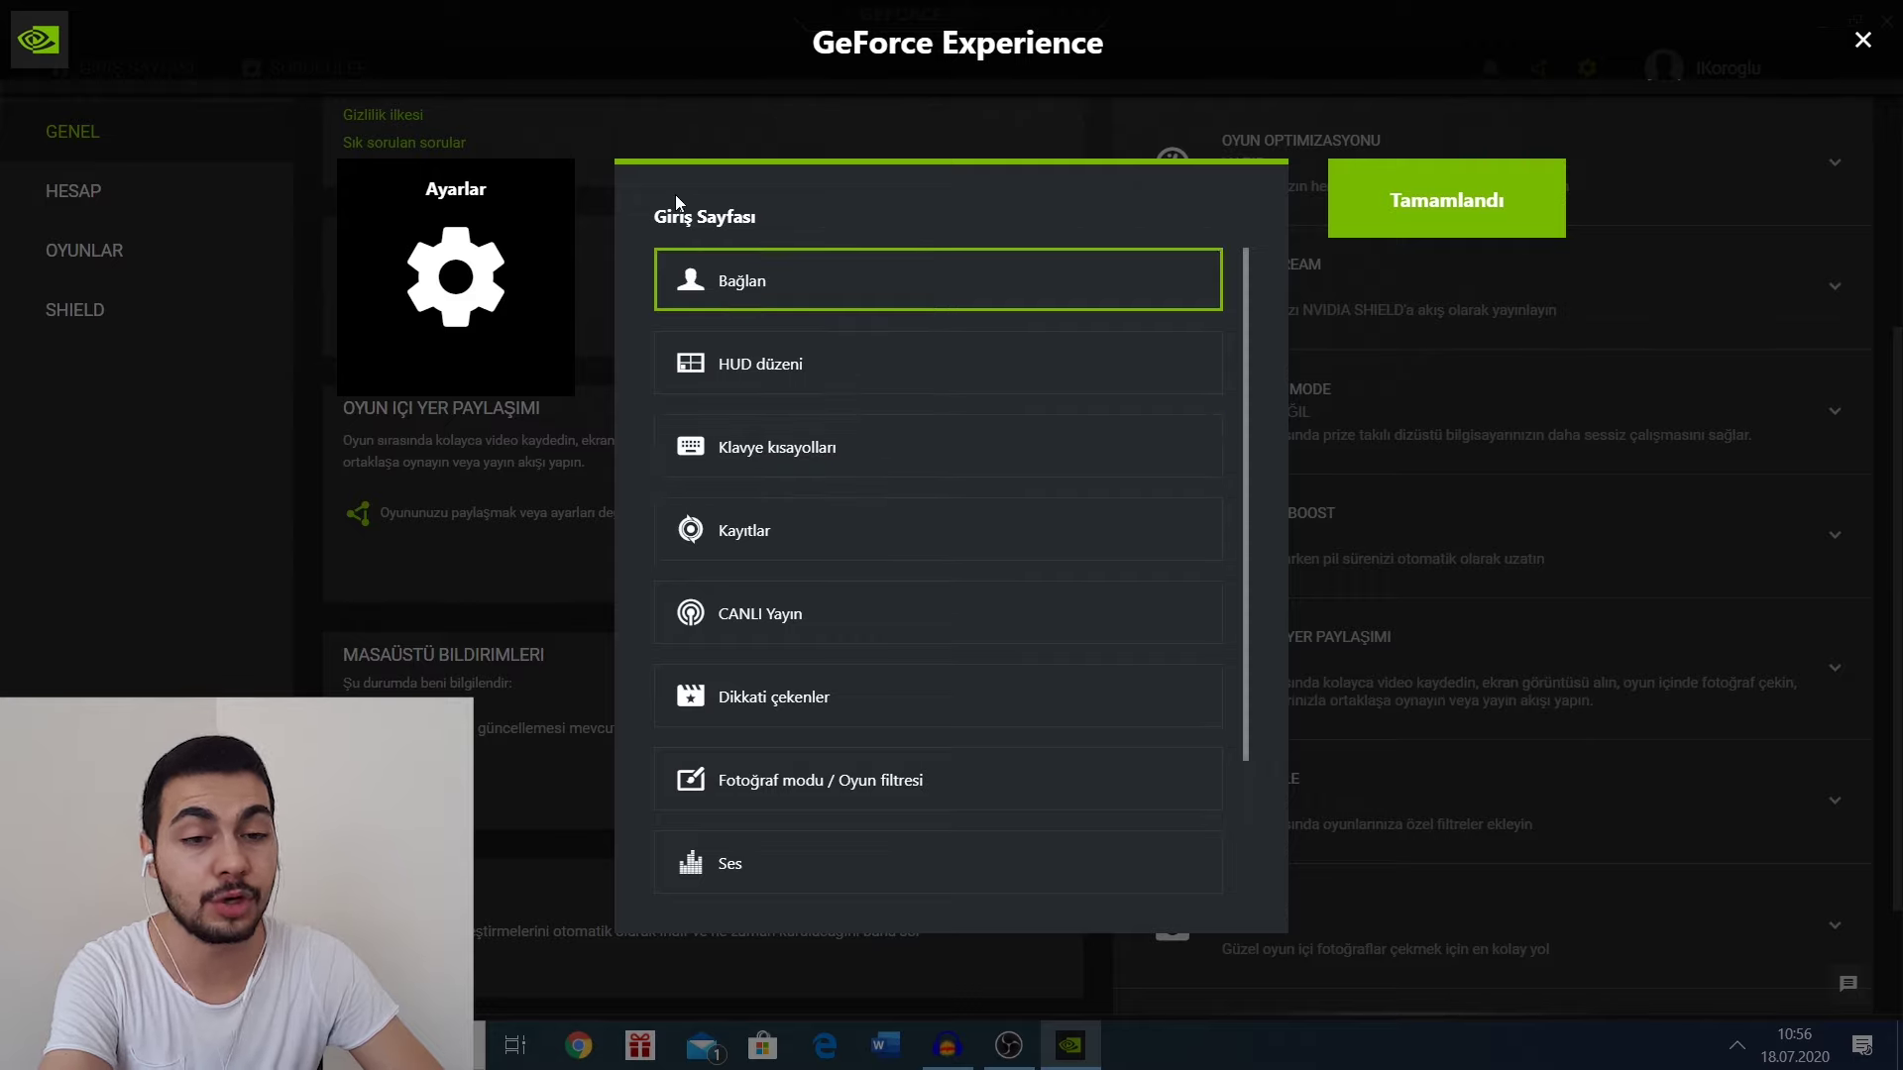
pyautogui.click(783, 302)
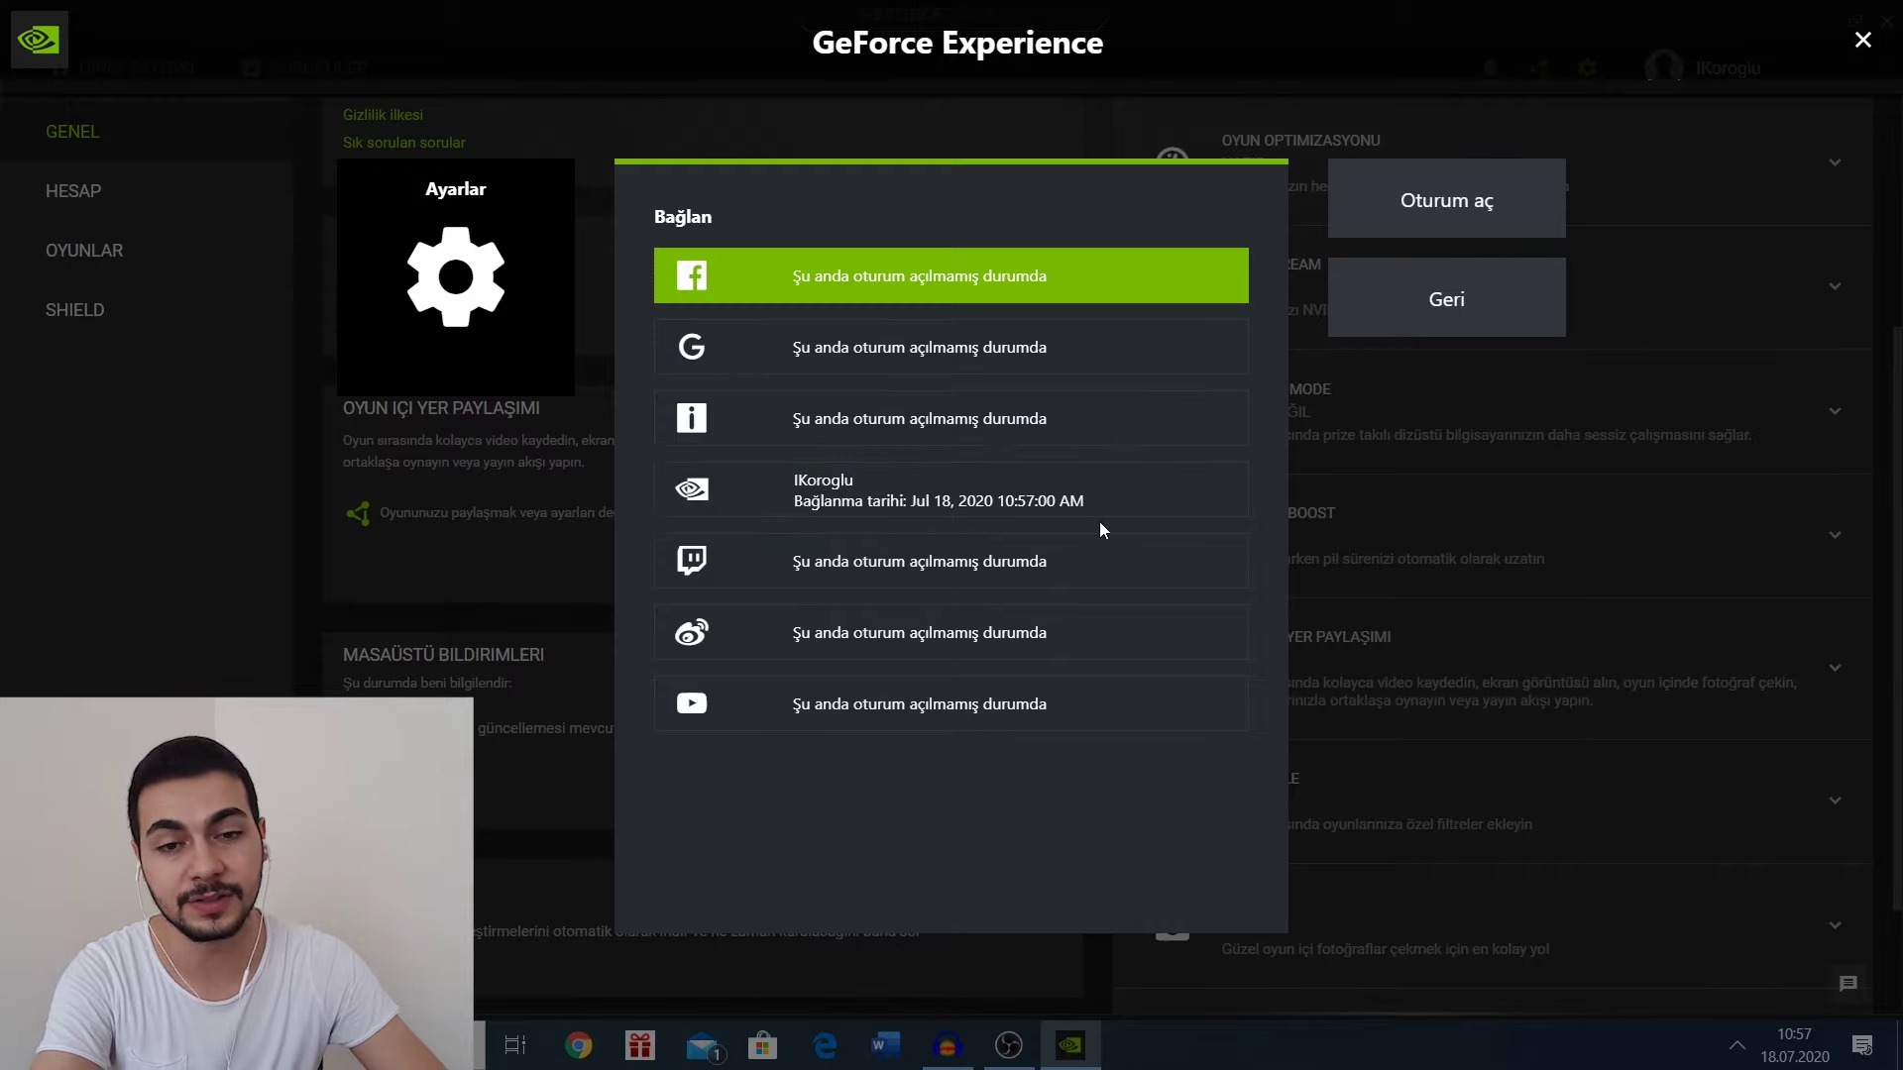
pyautogui.click(1430, 300)
pyautogui.click(866, 367)
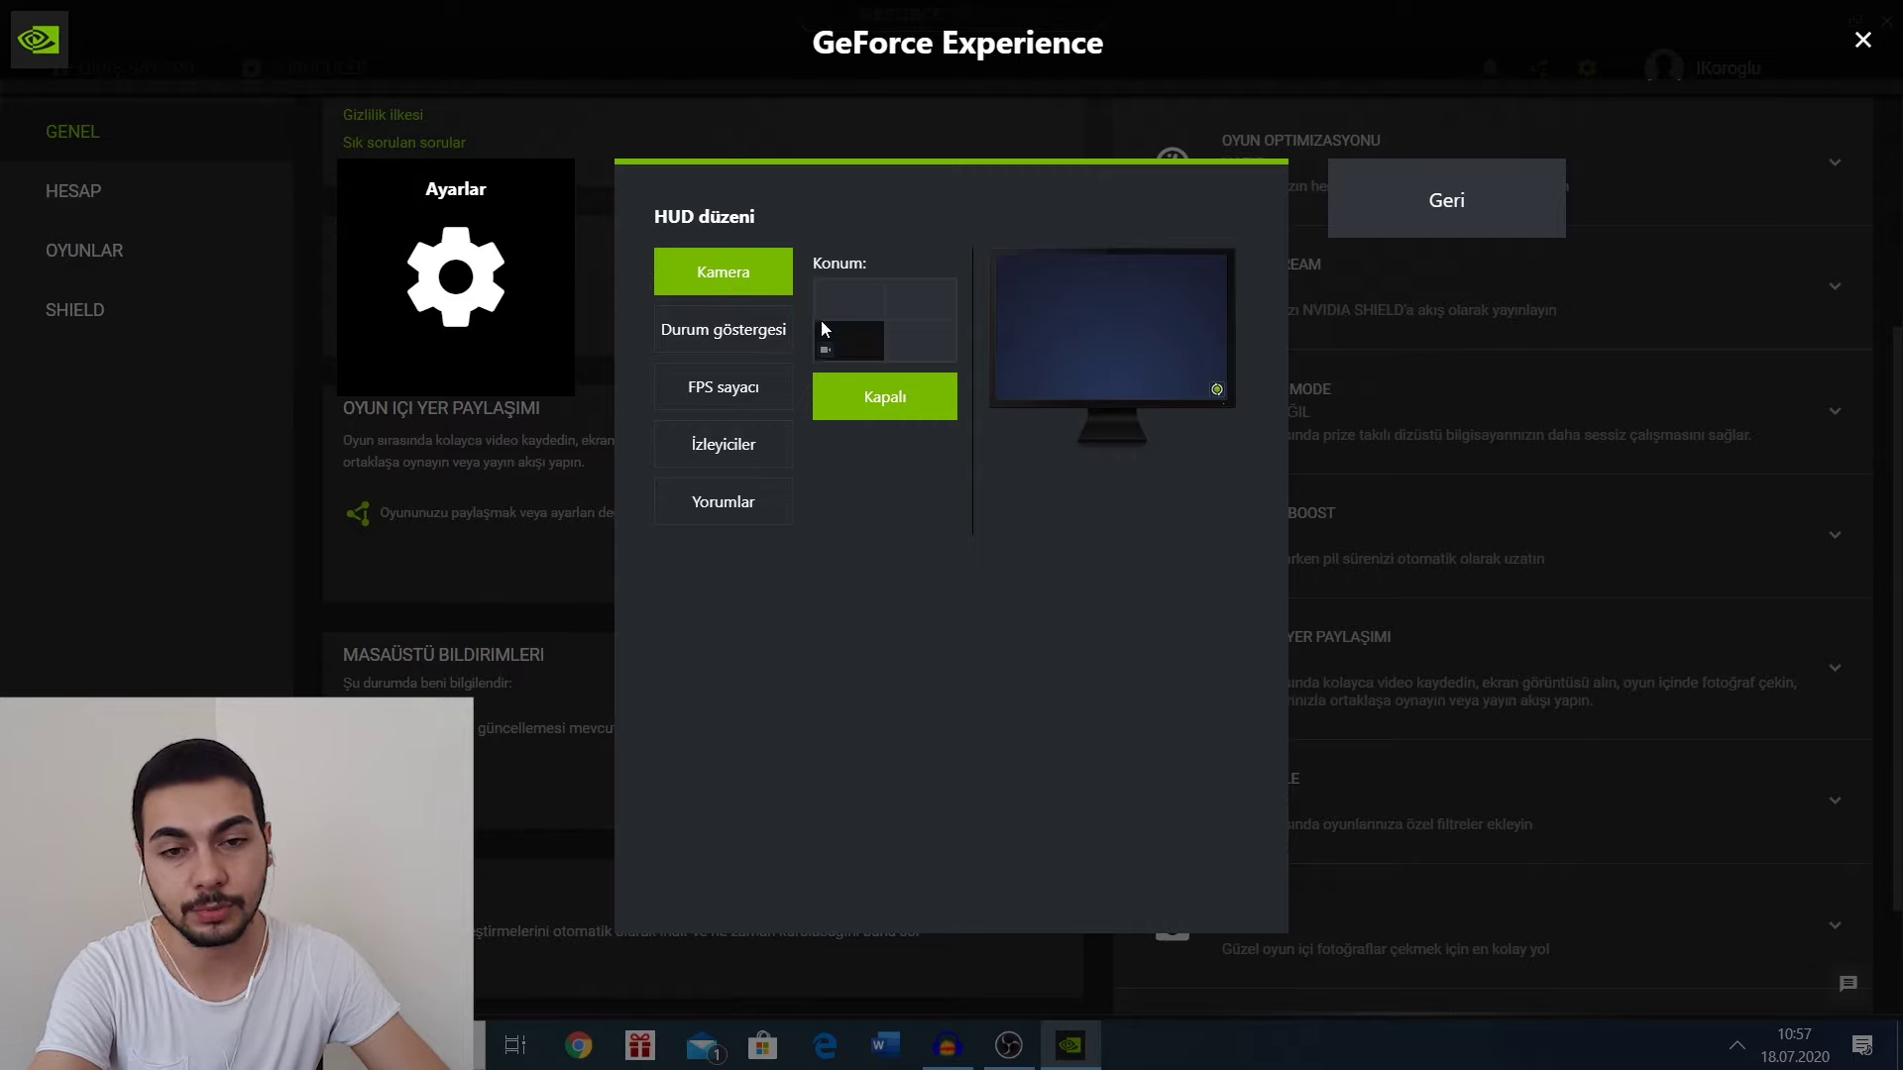
# Step: Try the camera overlay (Kamera) in different corners of the screen and set it back to Kapalı
pyautogui.click(843, 307)
pyautogui.click(844, 345)
pyautogui.click(896, 337)
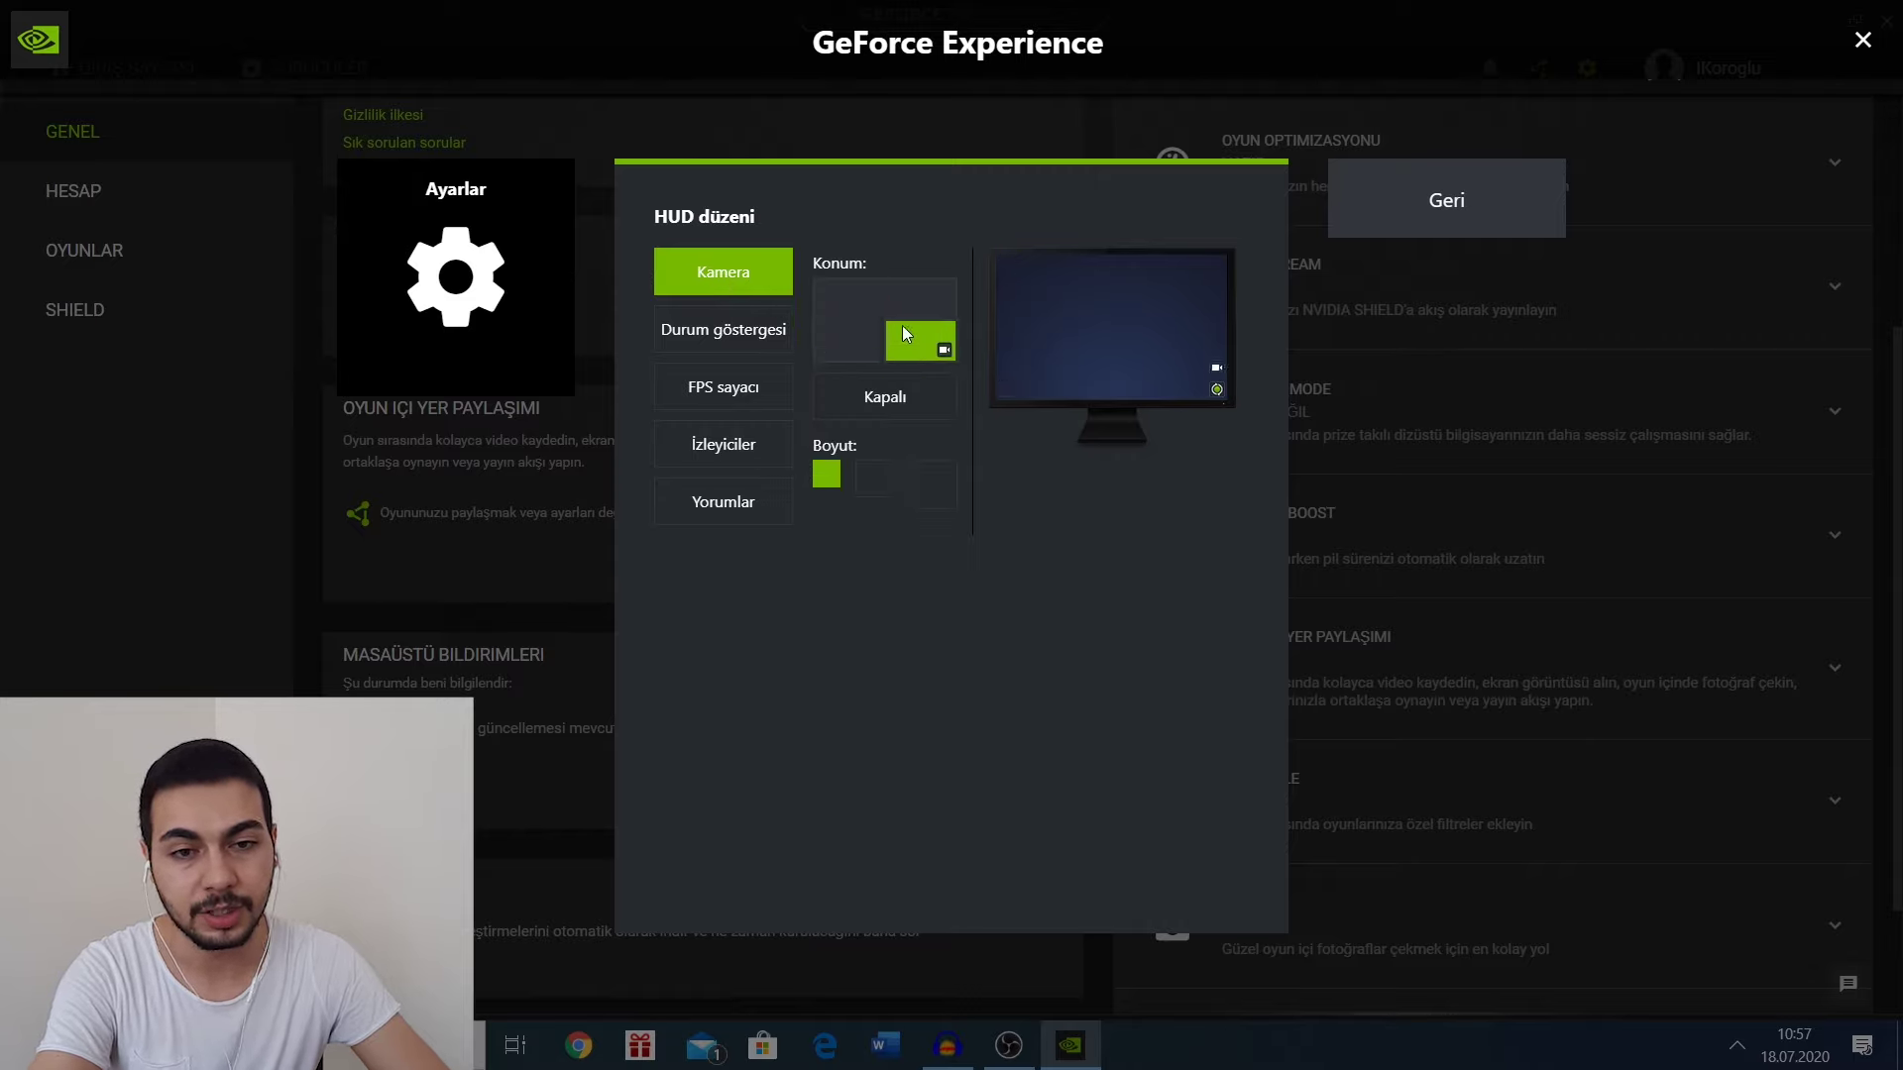
pyautogui.click(907, 299)
pyautogui.click(856, 300)
pyautogui.click(882, 402)
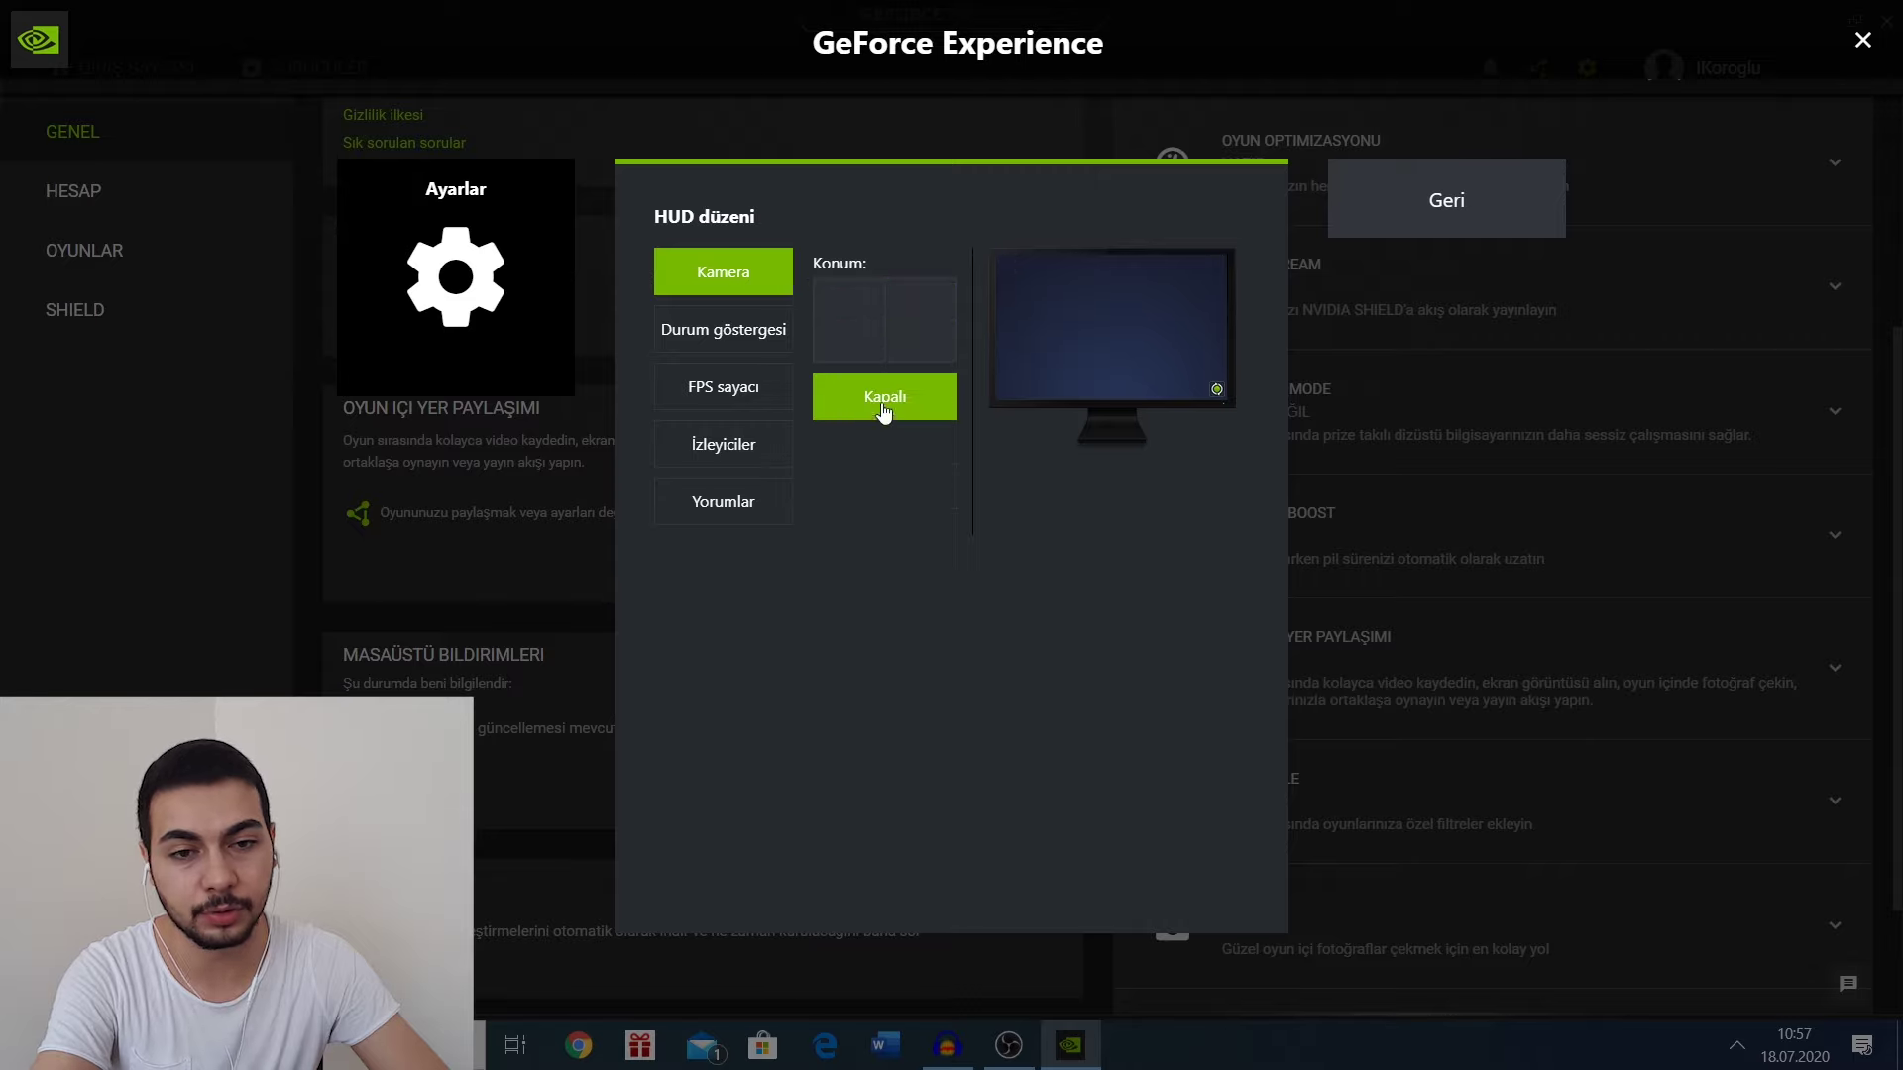
pyautogui.click(848, 313)
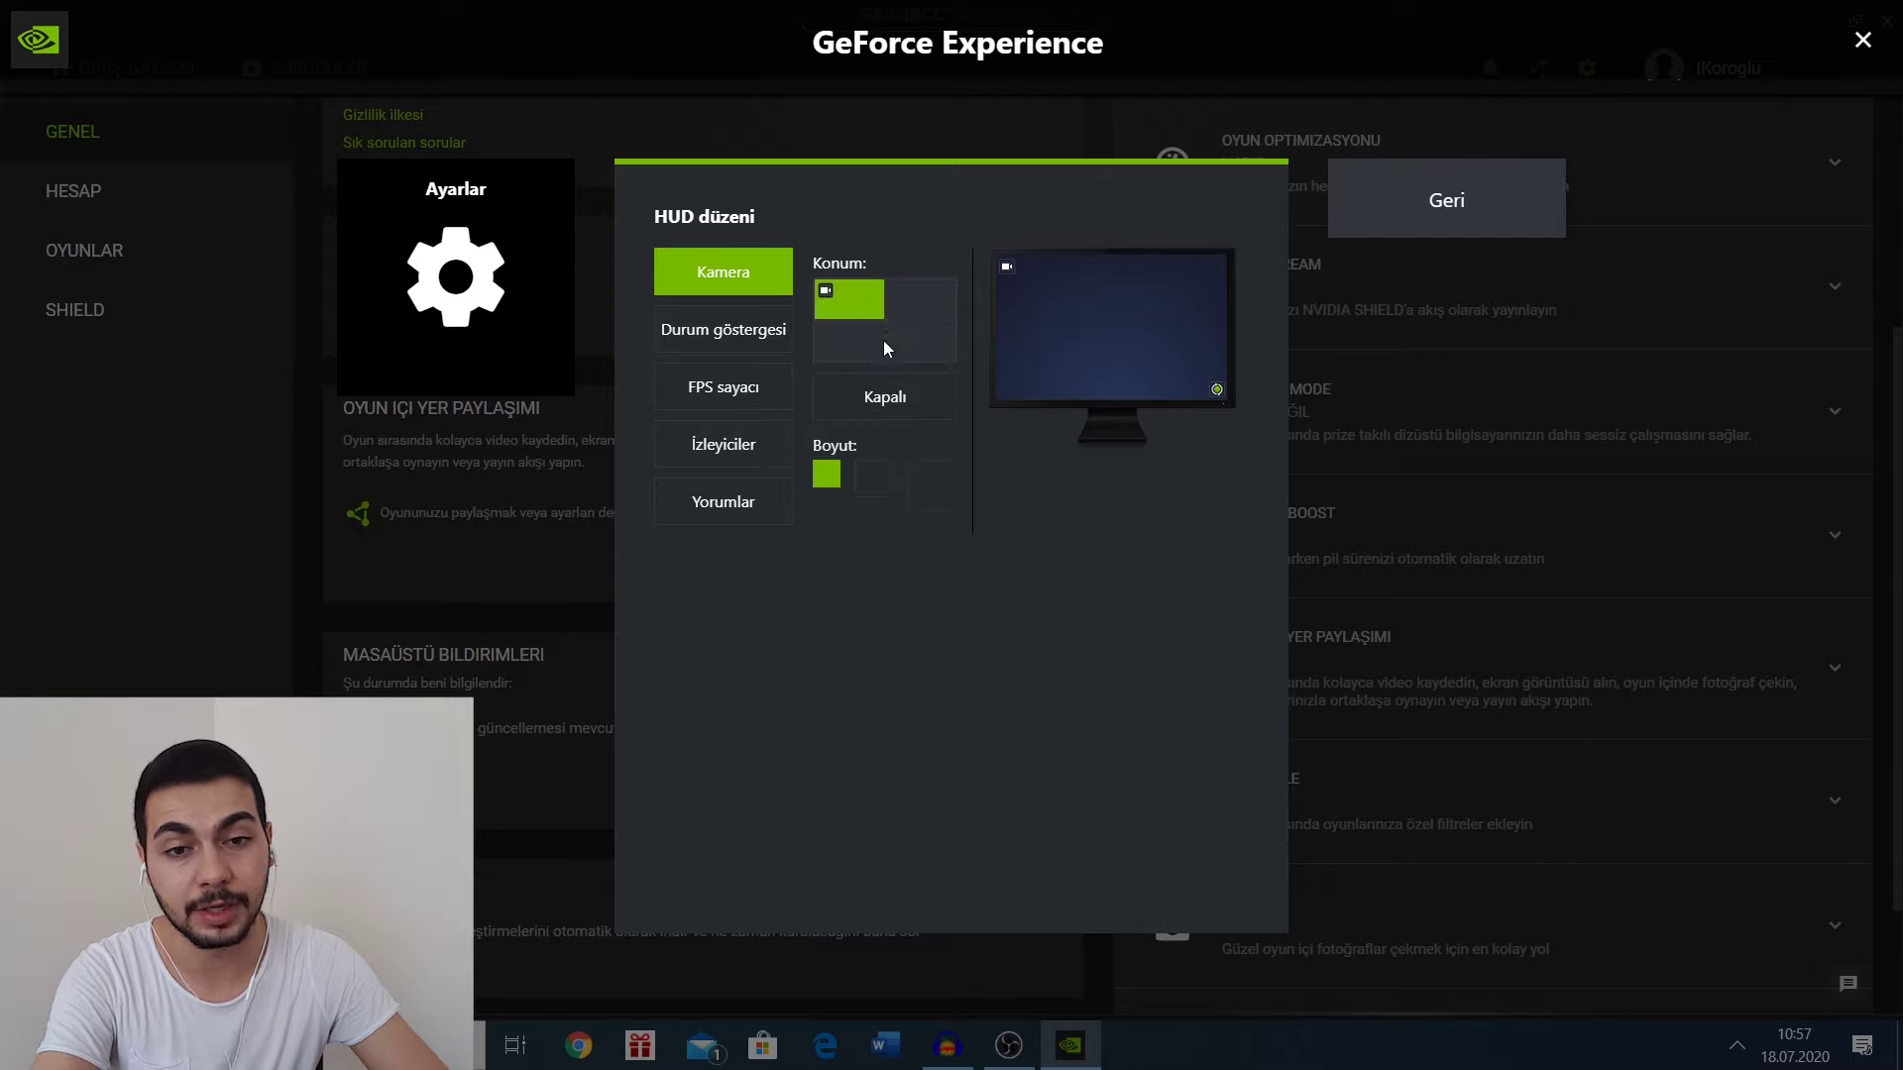
pyautogui.click(902, 313)
pyautogui.click(904, 349)
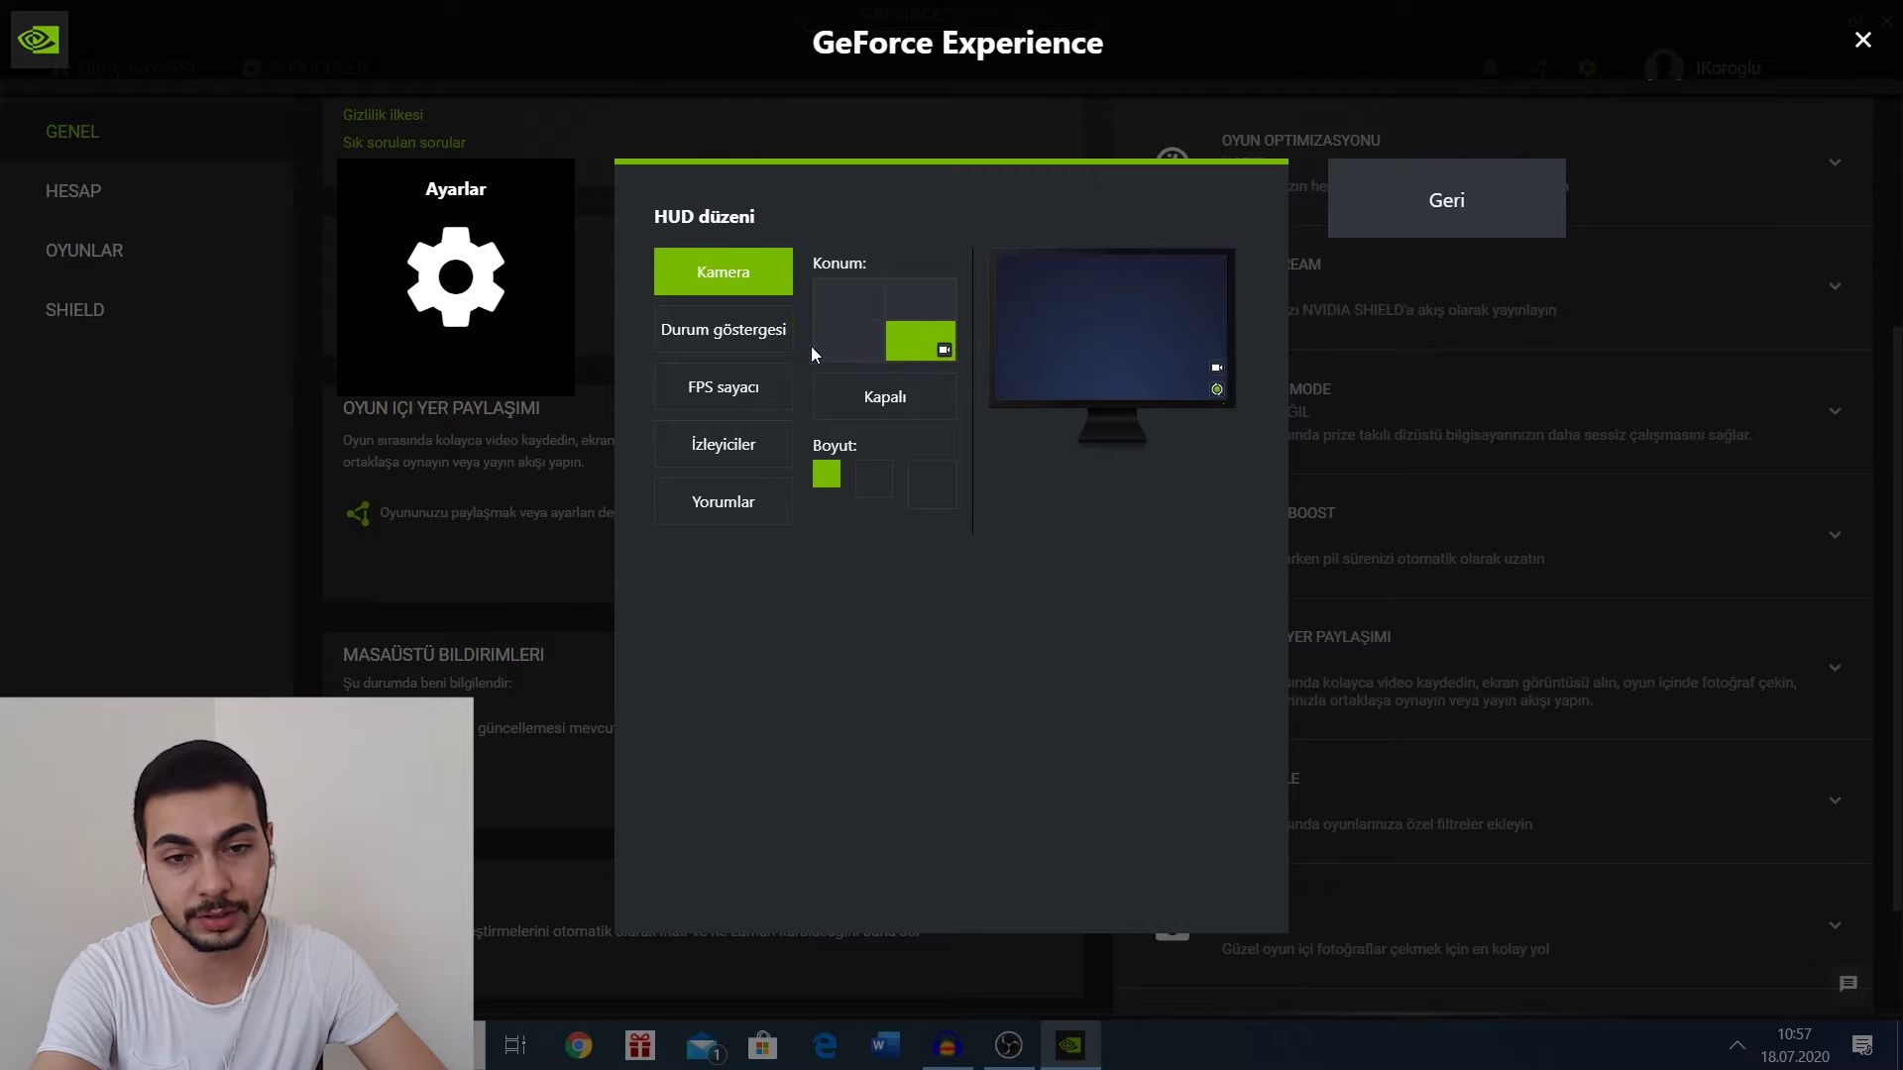
pyautogui.click(883, 406)
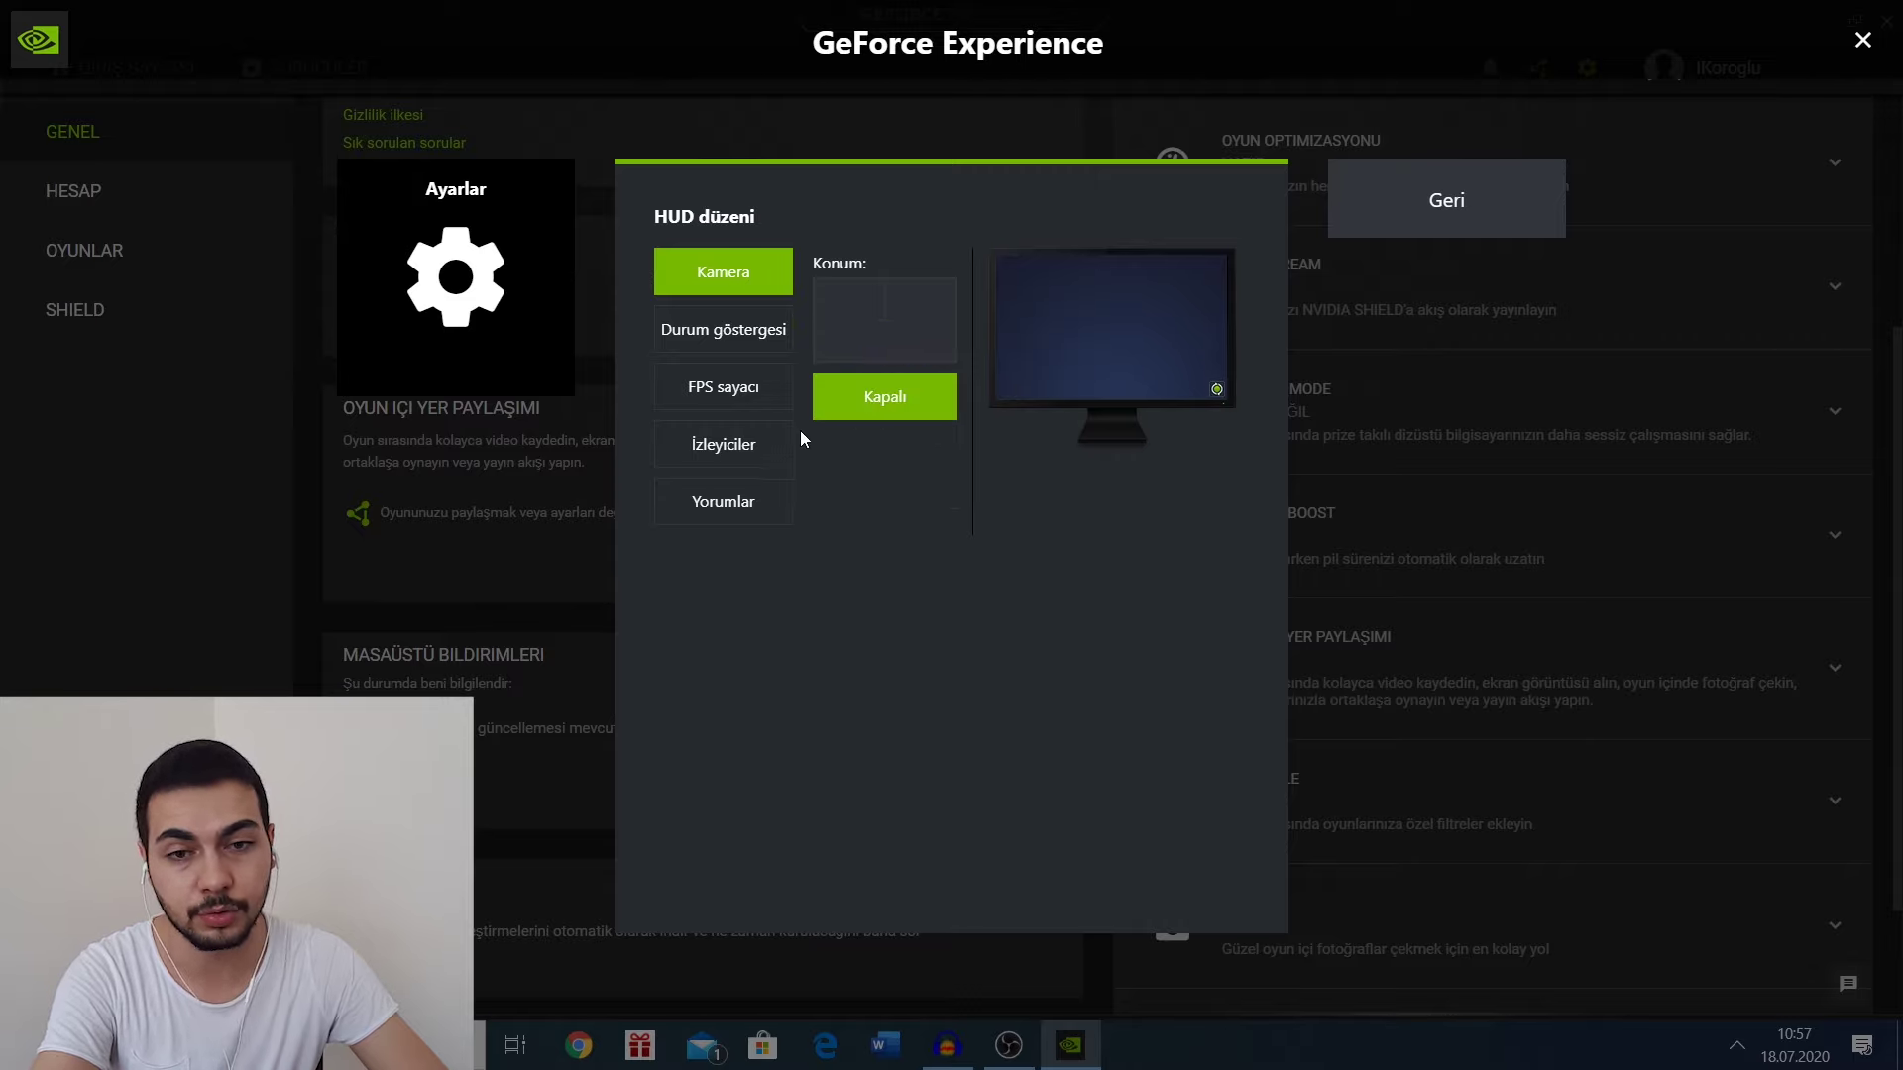
# Step: Open the status indicator (Durum göstergesi) position options in the HUD layout
pyautogui.click(728, 344)
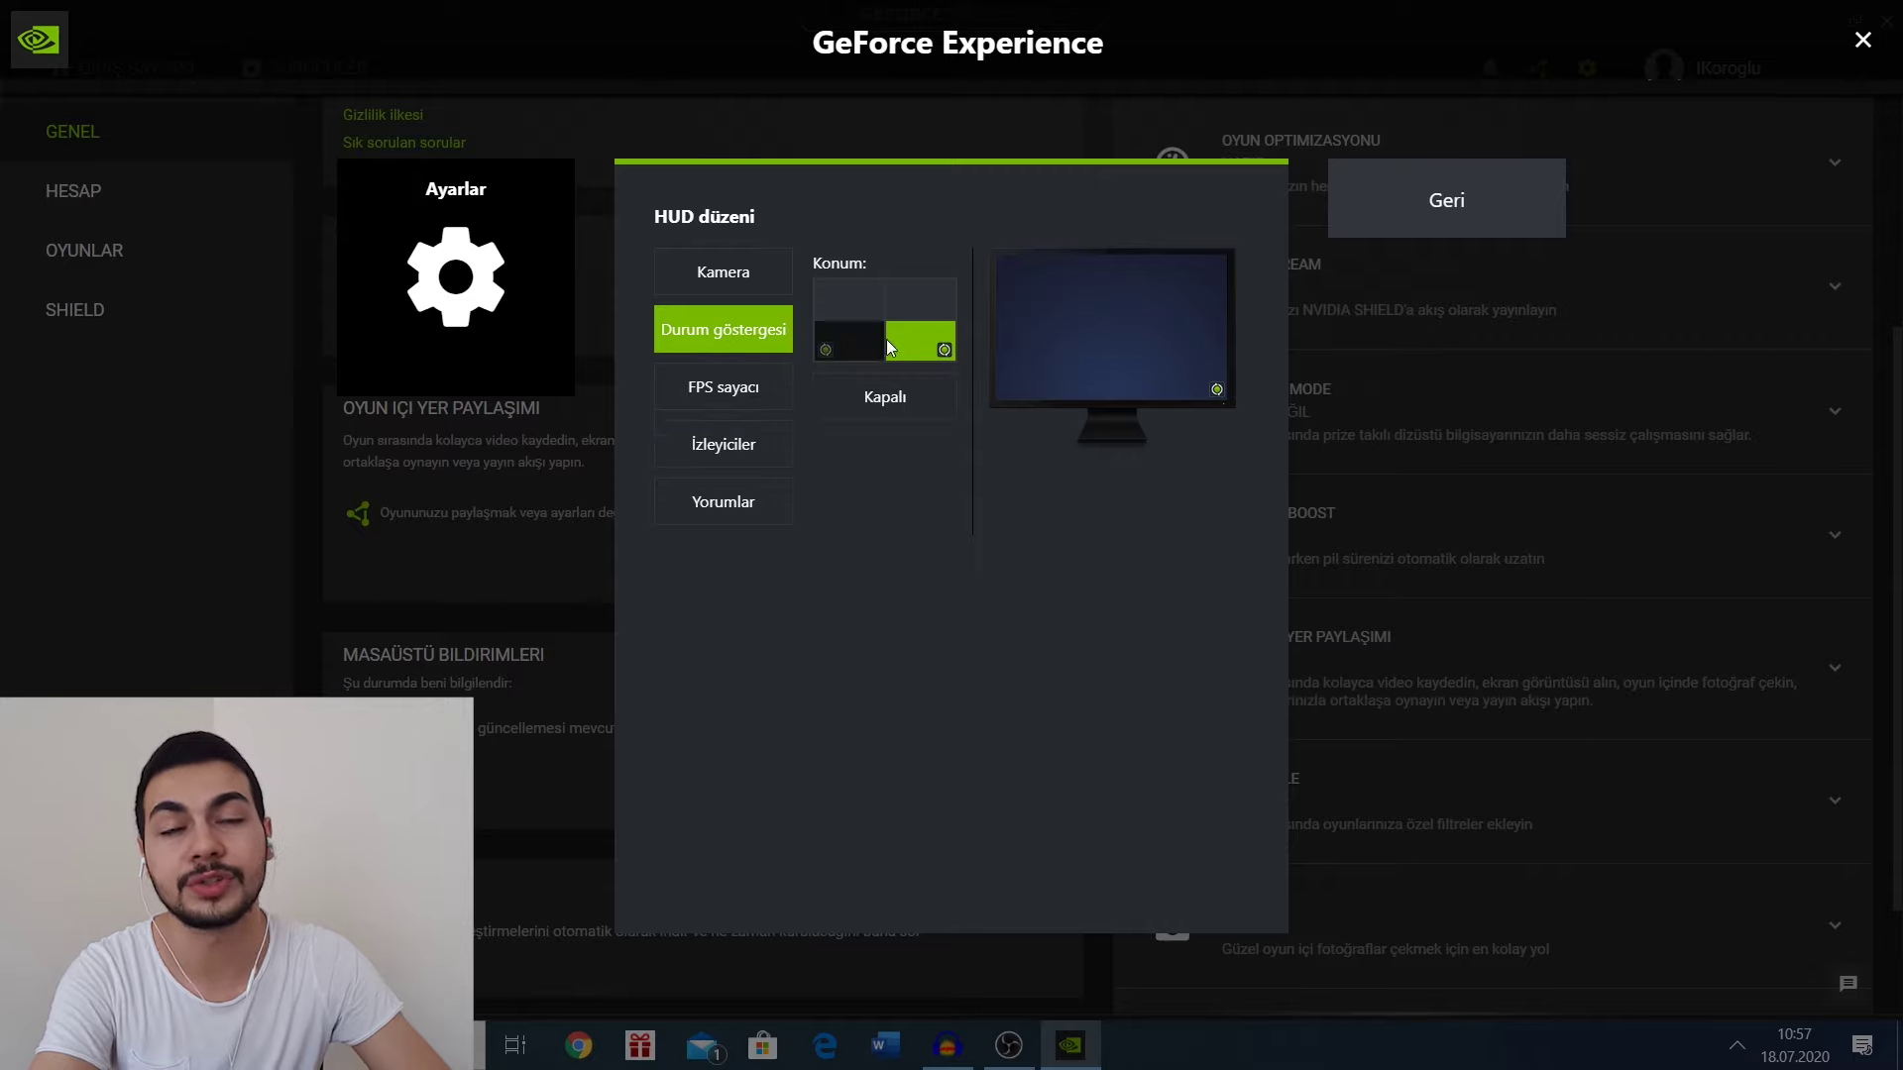